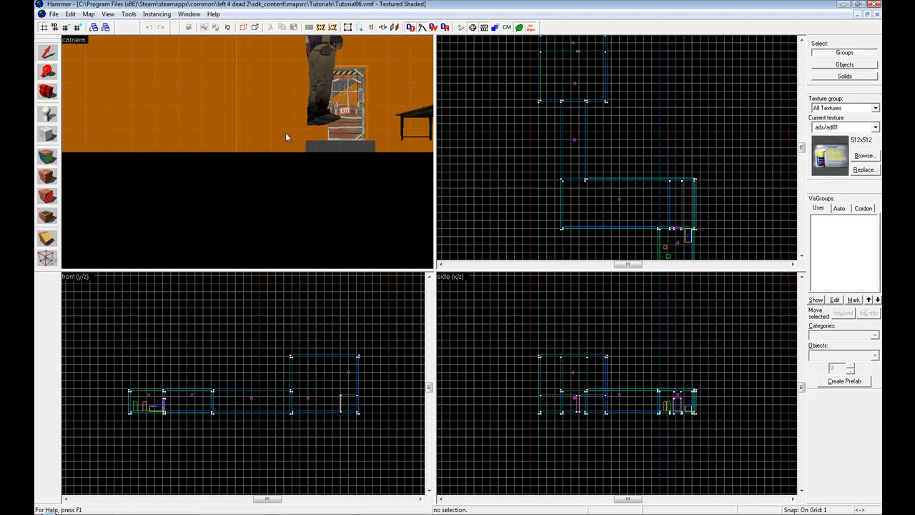
Change the EXIT door's entity class to prop_door_rotating_checkpoint and apply the change
key("z")
key("s")
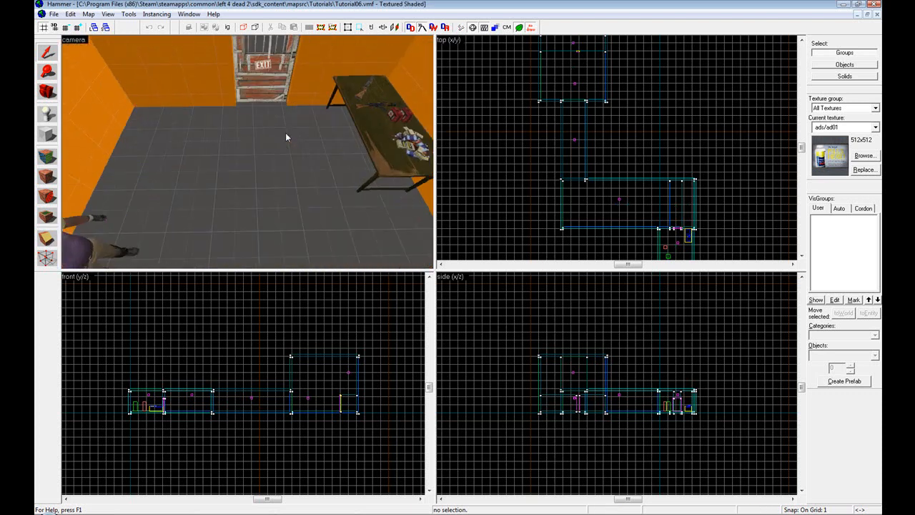
key("w")
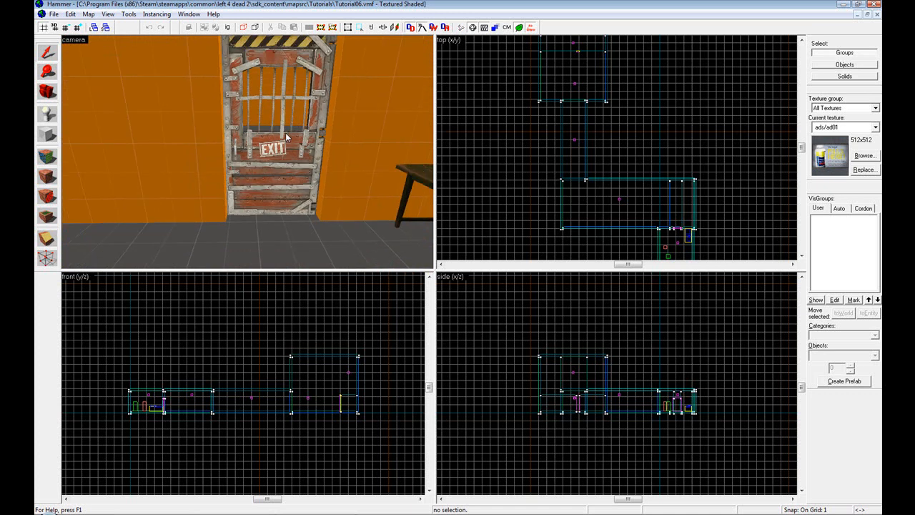
left_click(292, 188)
key("alt+Return")
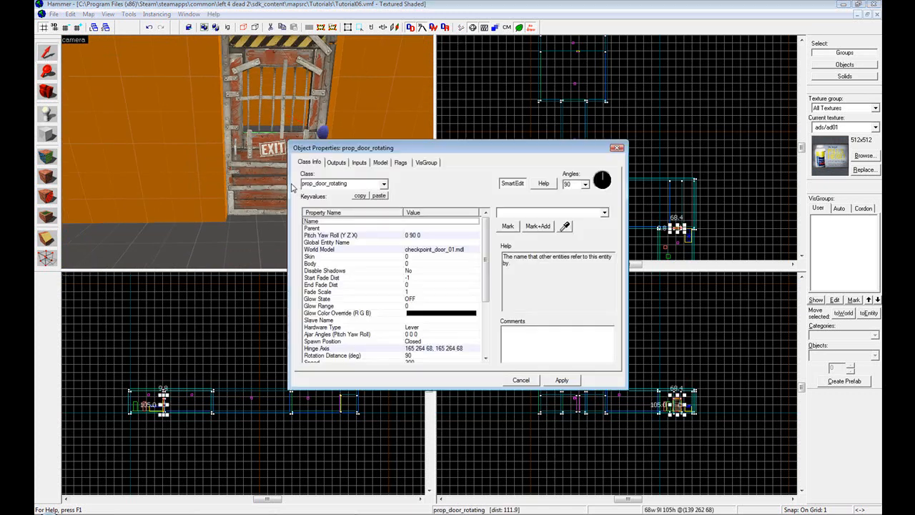
left_click(383, 185)
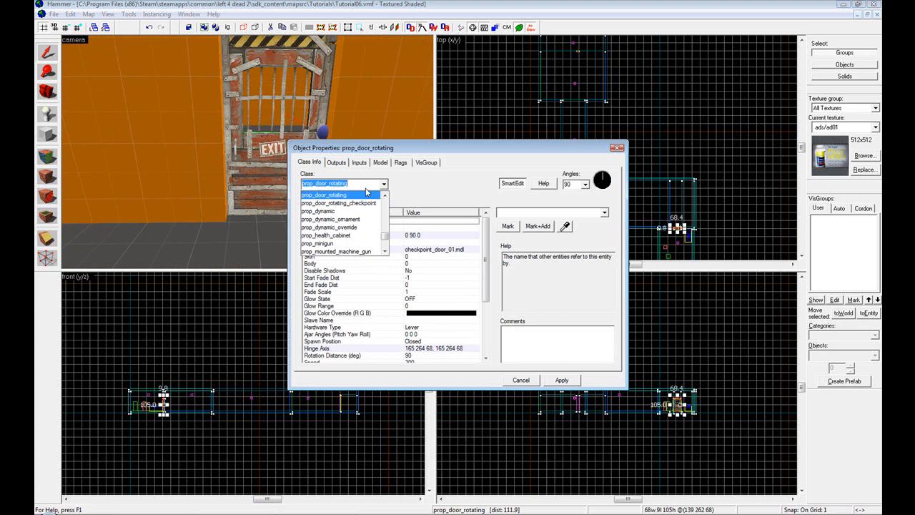
left_click(367, 204)
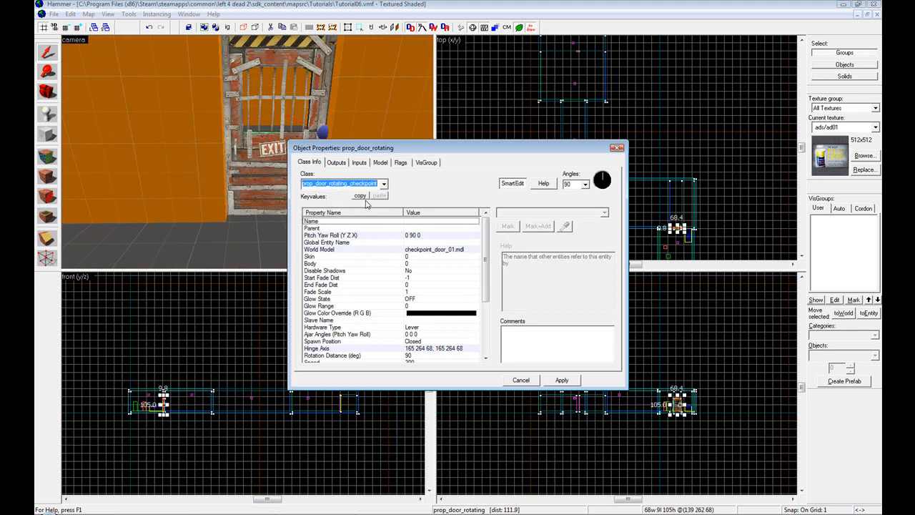
left_click(562, 381)
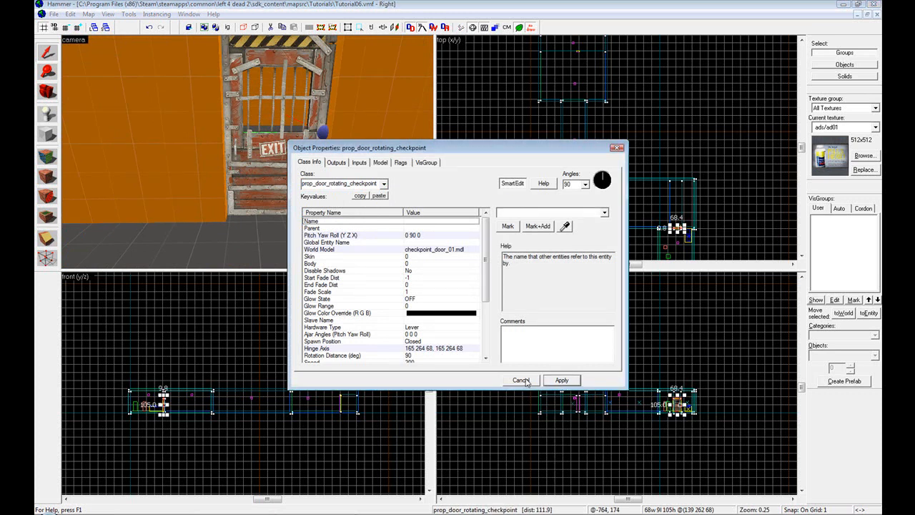
left_click(522, 379)
Filter the textures by "dev" and choose the orange dev/dev_measuregeneric01 as the current texture
left_click_drag(303, 209, 292, 209)
key("a")
key("z")
key("w")
key("w")
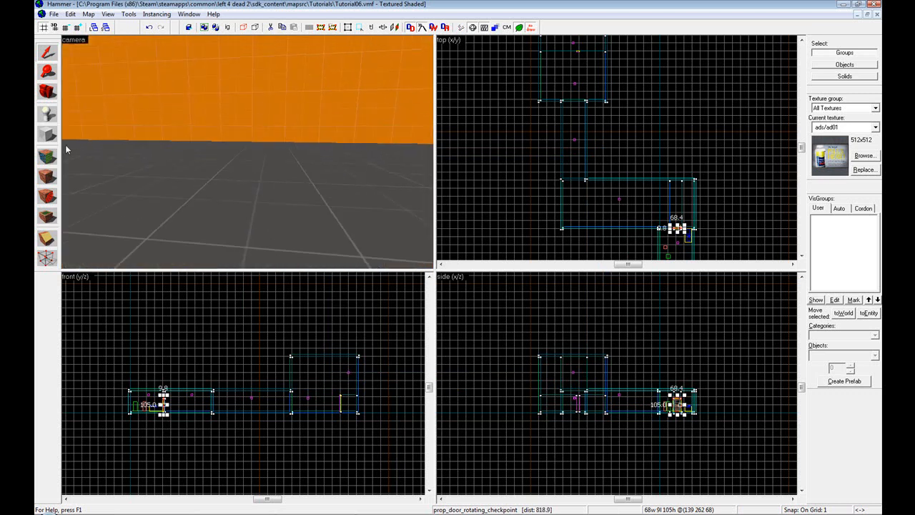
key("w")
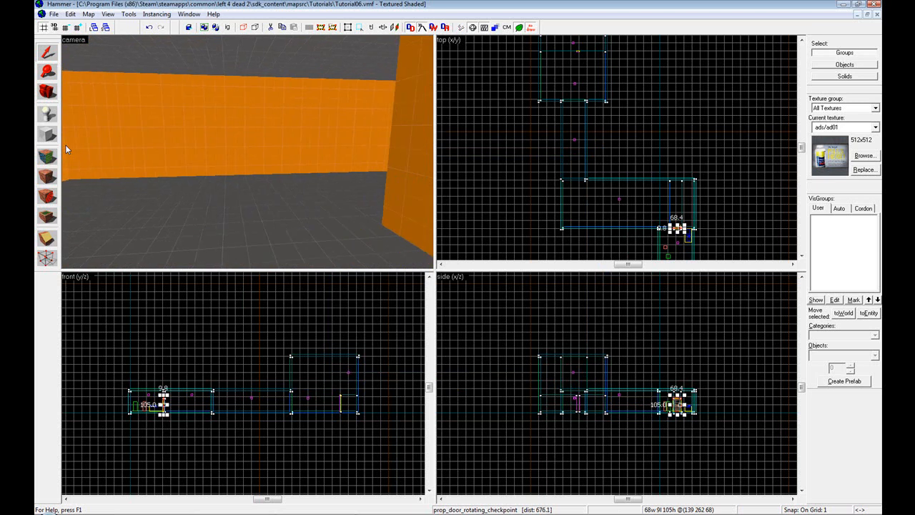
left_click(188, 141)
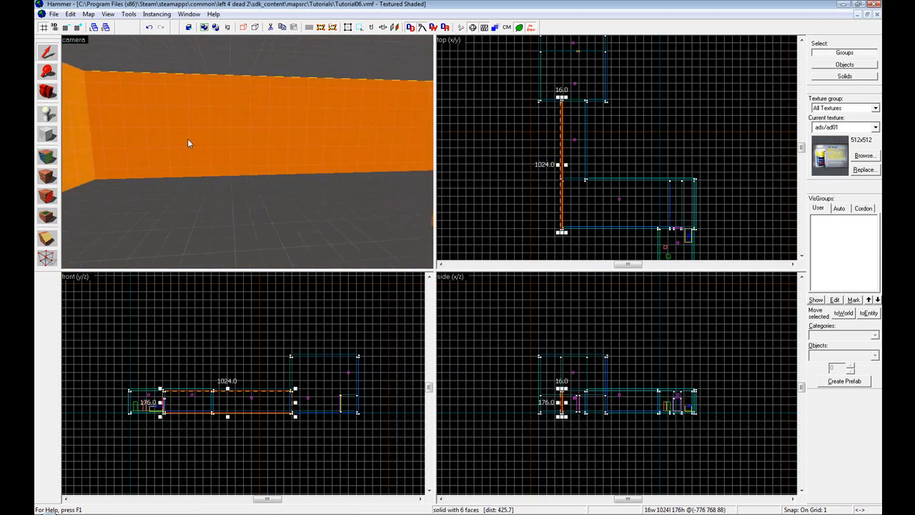
left_click(865, 157)
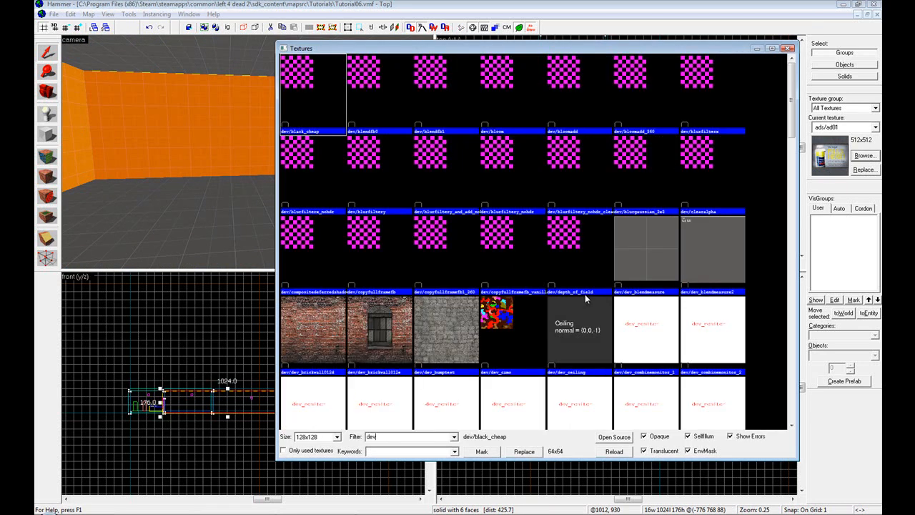
scroll(585, 294, "down", 5)
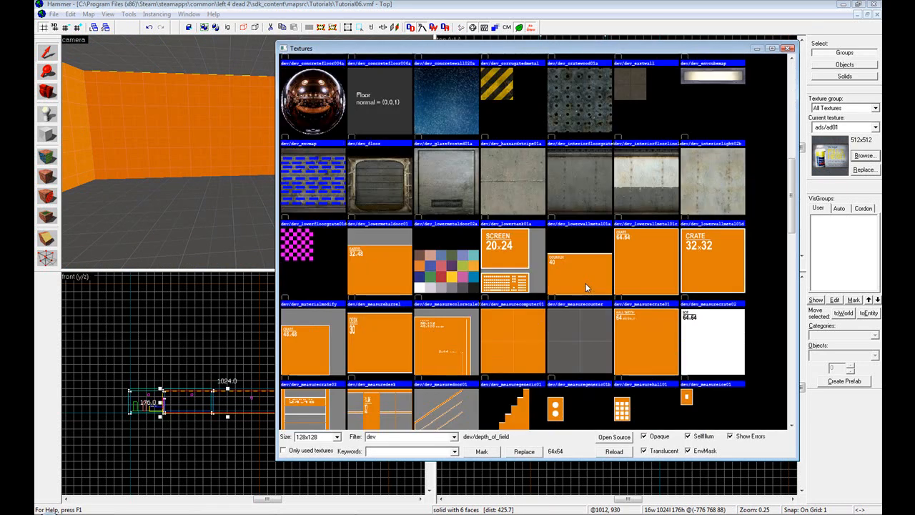
scroll(586, 288, "down", 3)
double_click(517, 162)
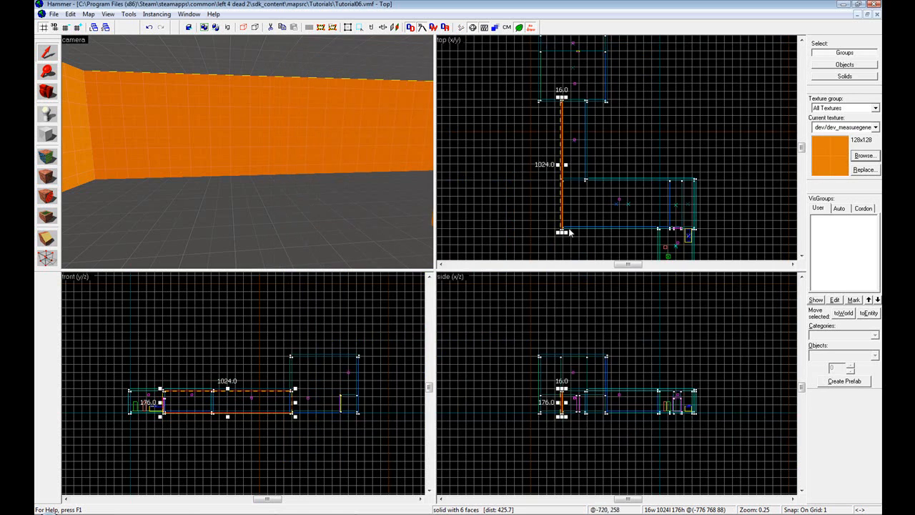
Shorten the 1024-unit side wall from its corner end to 872 units to open a gap in the room
scroll(583, 227, "up", 10)
left_click_drag(539, 234, 550, 77)
left_click(488, 143)
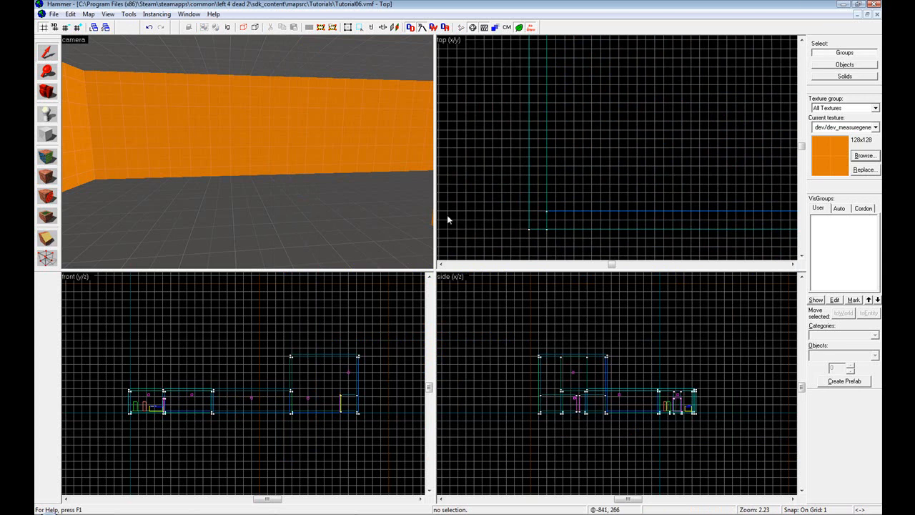
left_click(528, 234)
left_click_drag(538, 231, 541, 58)
scroll(547, 107, "down", 5)
scroll(548, 215, "up", 8)
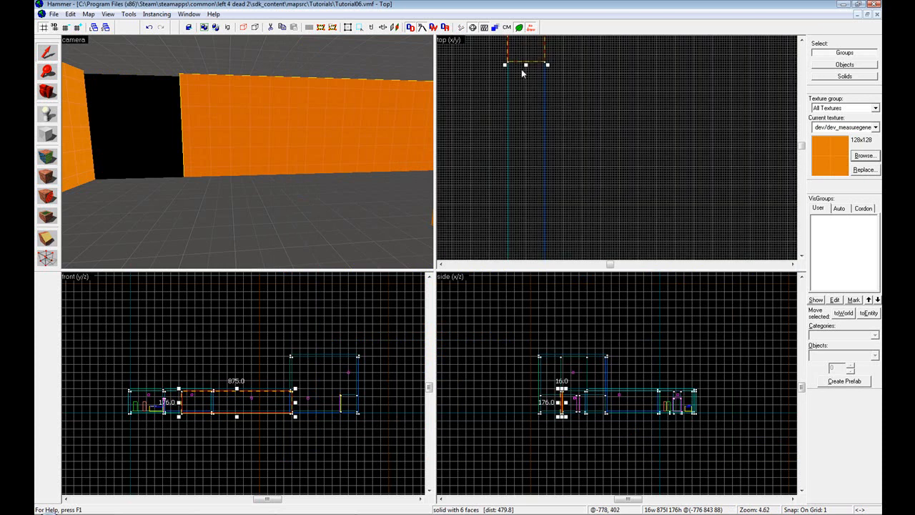
mouse_move(526, 63)
left_mouse_down()
mouse_move(527, 107)
mouse_move(527, 57)
left_mouse_up()
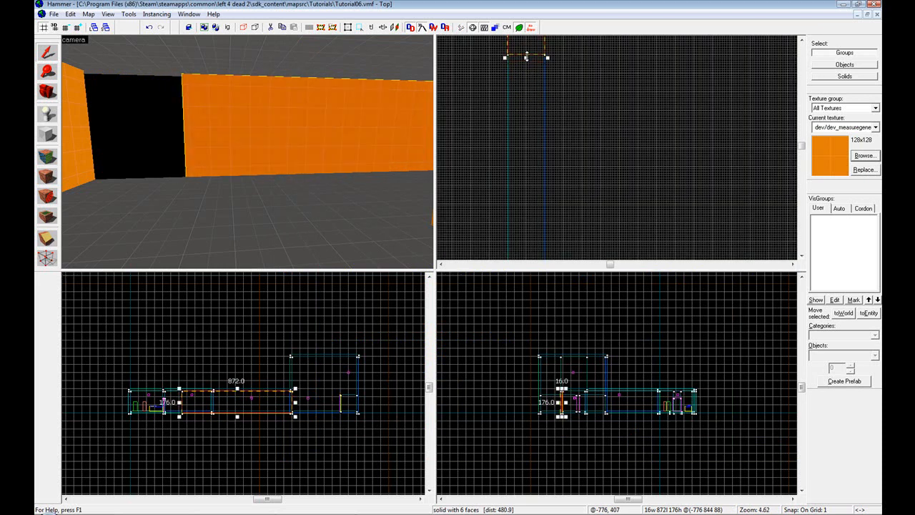
Extend the 752-unit wall beside the opening outward past the room's corner to a length of 1200 units
key("z")
key("w")
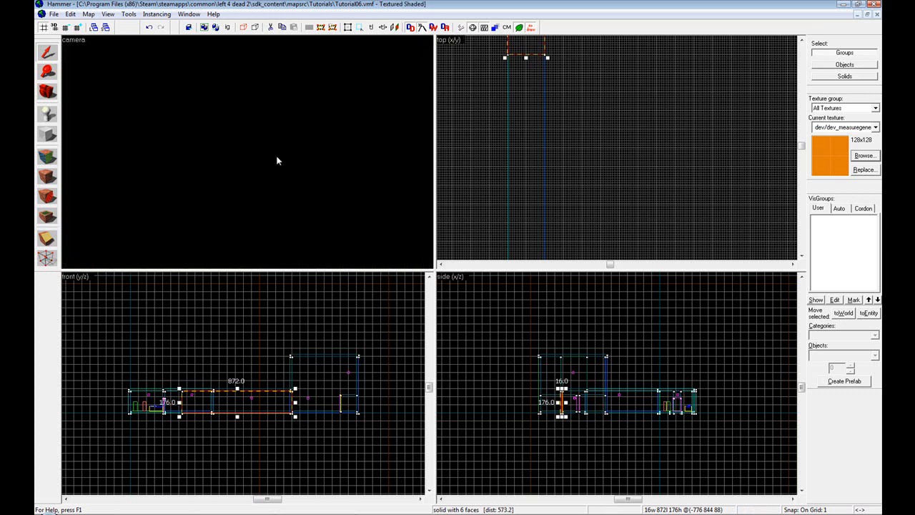
key("s")
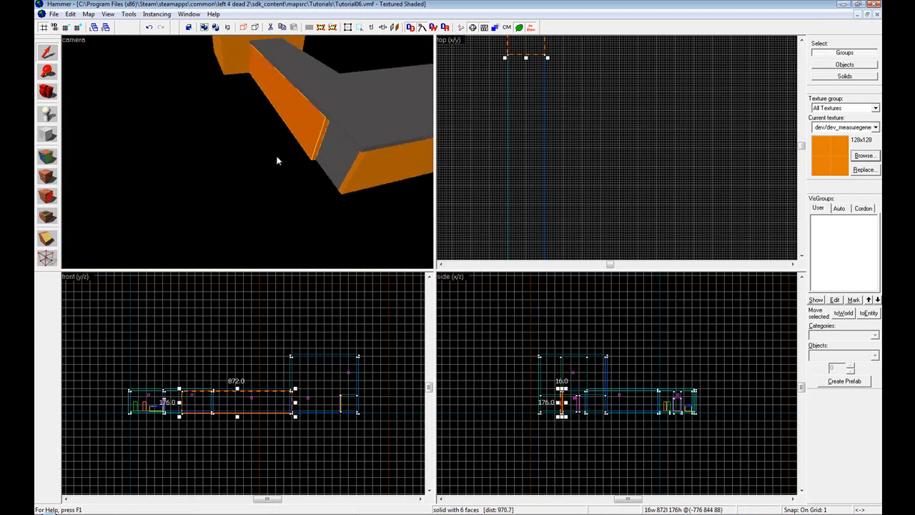
key("z")
left_click(241, 204)
left_click(322, 179)
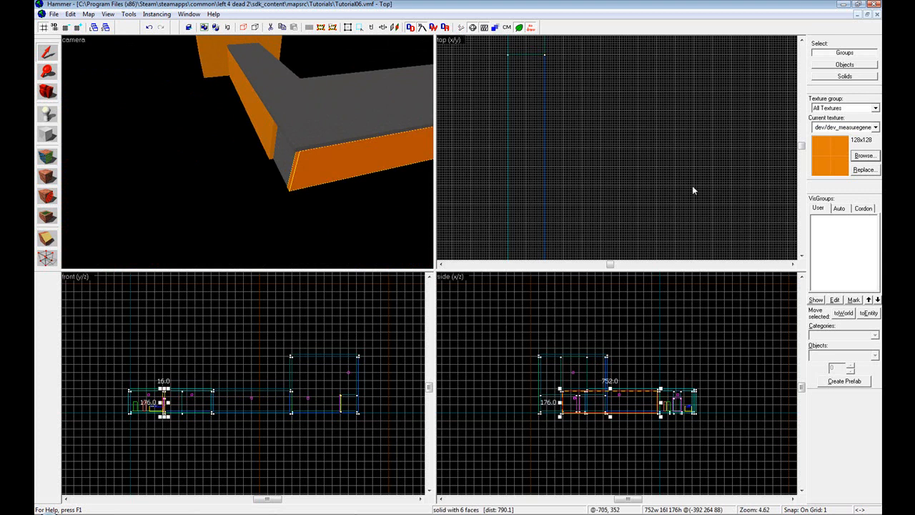
scroll(674, 199, "down", 7)
scroll(641, 211, "down", 1)
left_click_drag(632, 236, 466, 239)
scroll(552, 232, "down", 5)
scroll(553, 232, "up", 6)
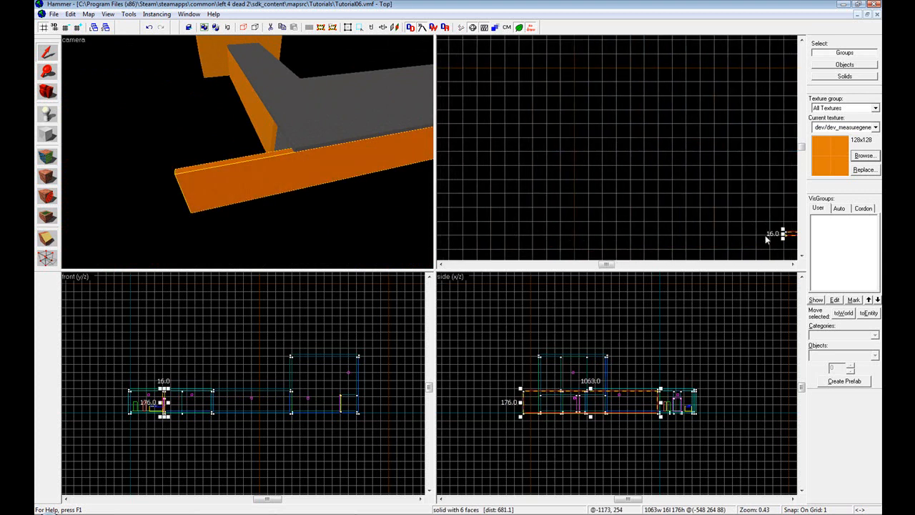
left_click_drag(632, 206, 545, 206)
scroll(545, 205, "up", 7)
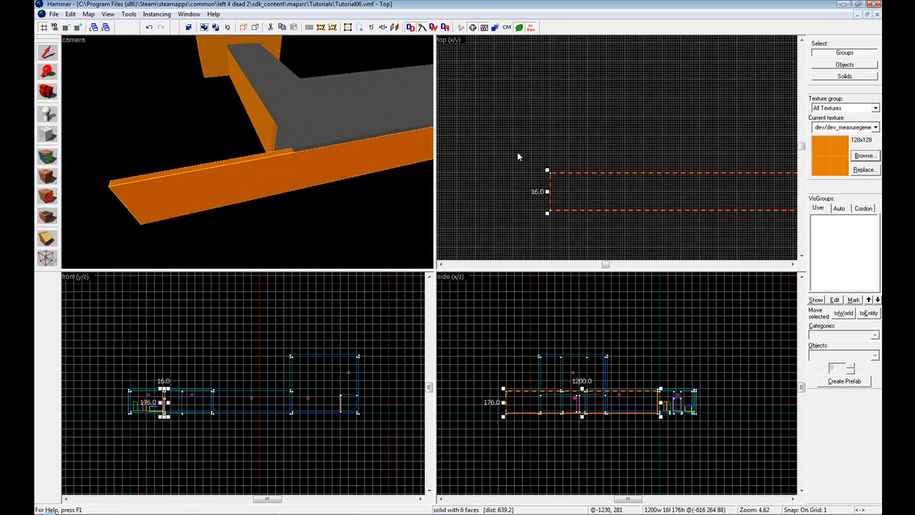
scroll(625, 178, "down", 2)
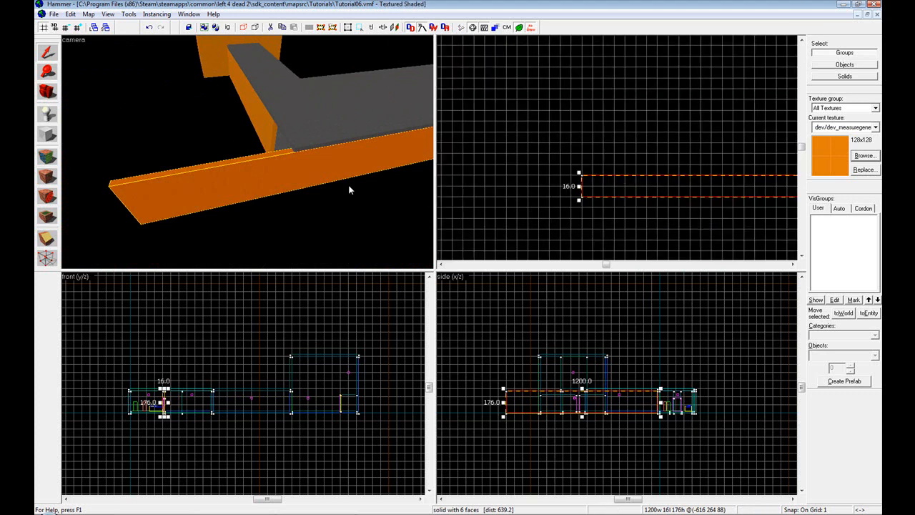
Draw a block outline at the shortened wall's open end, 16 units thick and 176 units high
left_click(47, 134)
scroll(589, 182, "up", 4)
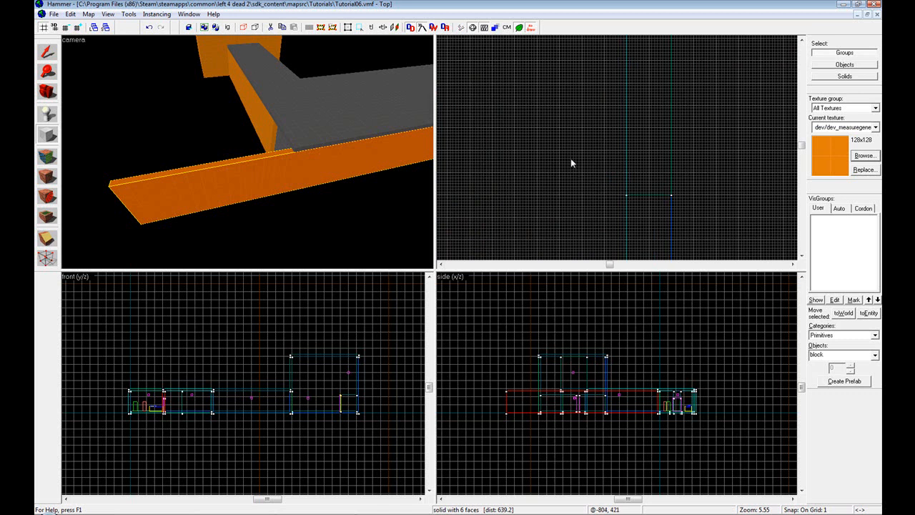
left_click_drag(582, 152, 629, 192)
left_click_drag(605, 148, 607, 170)
scroll(616, 215, "down", 5)
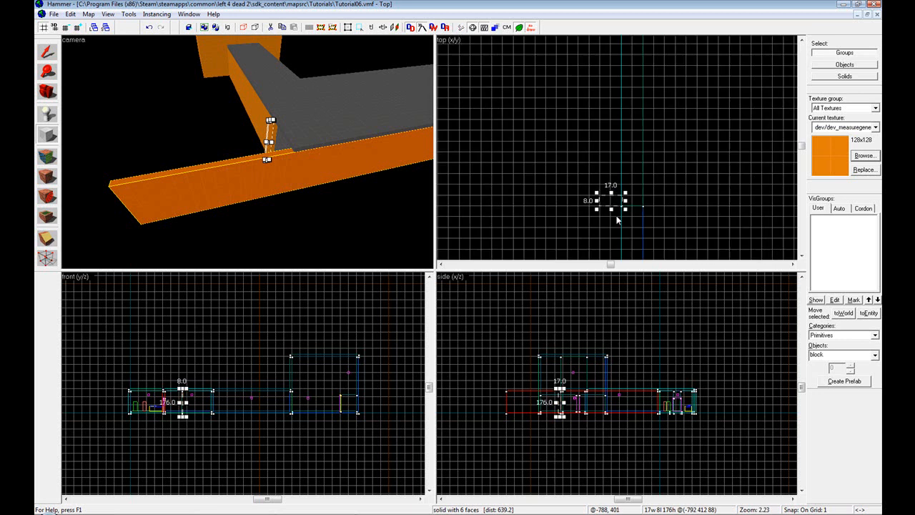
scroll(614, 211, "up", 4)
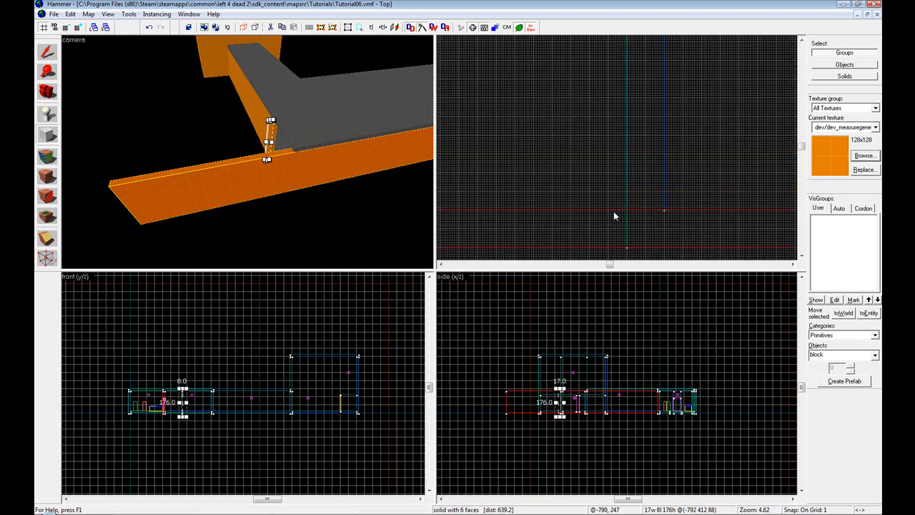
left_click_drag(608, 97, 610, 74)
Stretch the block outline to about 433 units, level with the extended wall's end, and create the second corridor wall
left_click_drag(590, 107, 470, 98)
scroll(563, 102, "down", 12)
scroll(693, 95, "up", 4)
left_click_drag(770, 122, 569, 127)
scroll(569, 129, "up", 9)
left_click_drag(575, 93, 565, 89)
scroll(637, 130, "down", 6)
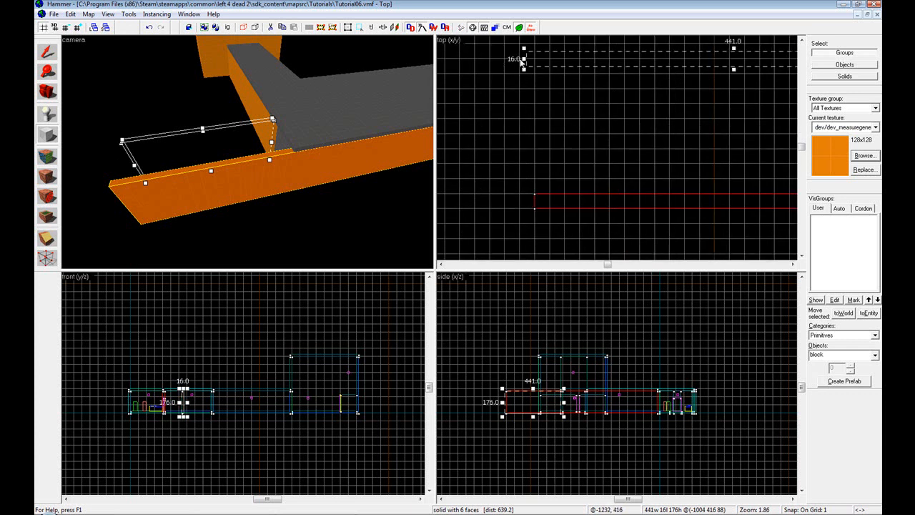
left_click_drag(523, 59, 534, 59)
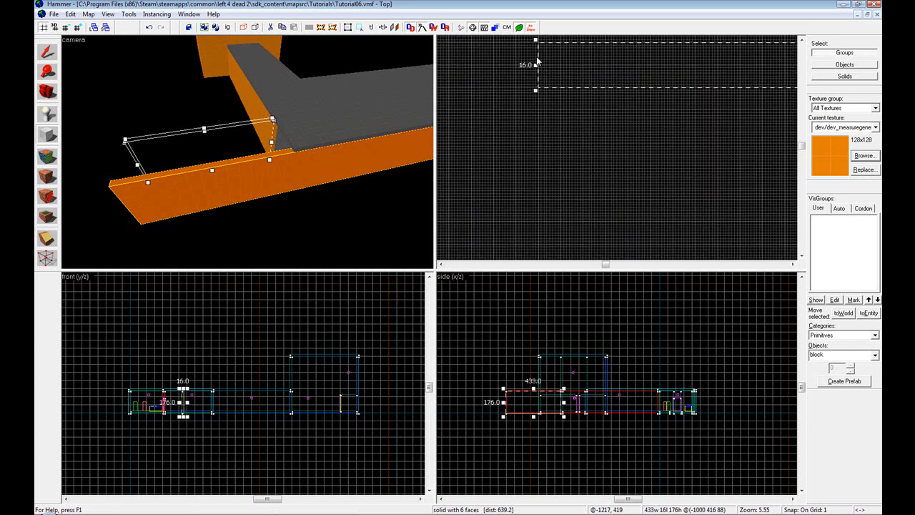
left_click(41, 54)
left_click(135, 101)
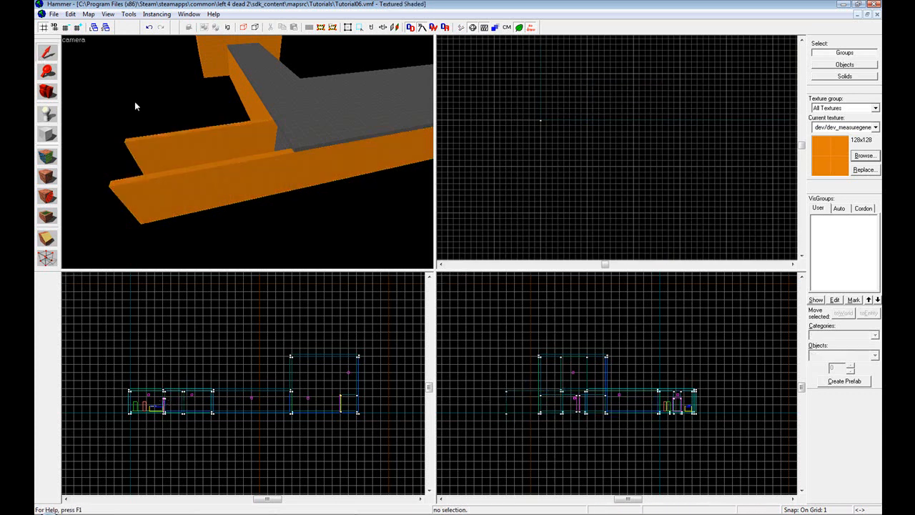
Choose the grey dev/dev_measuregeneric01b floor texture as the current texture
key("z")
key("z")
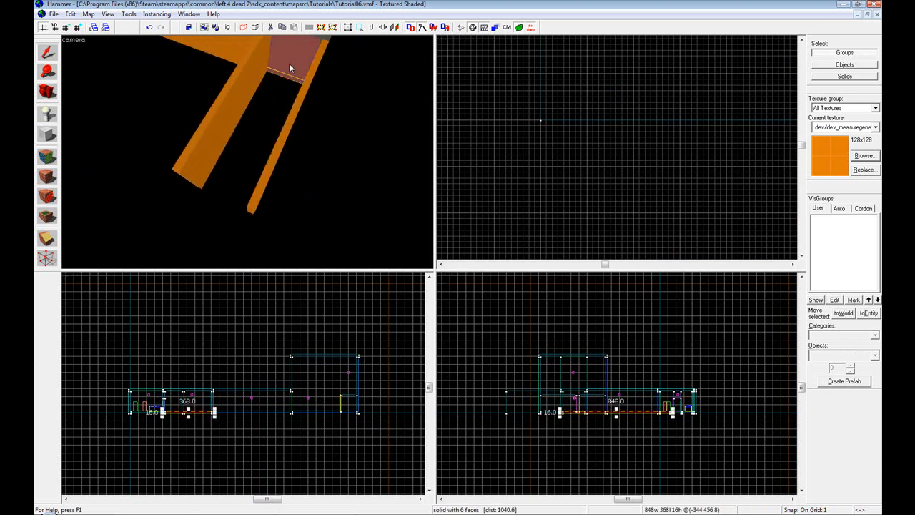
left_click(863, 155)
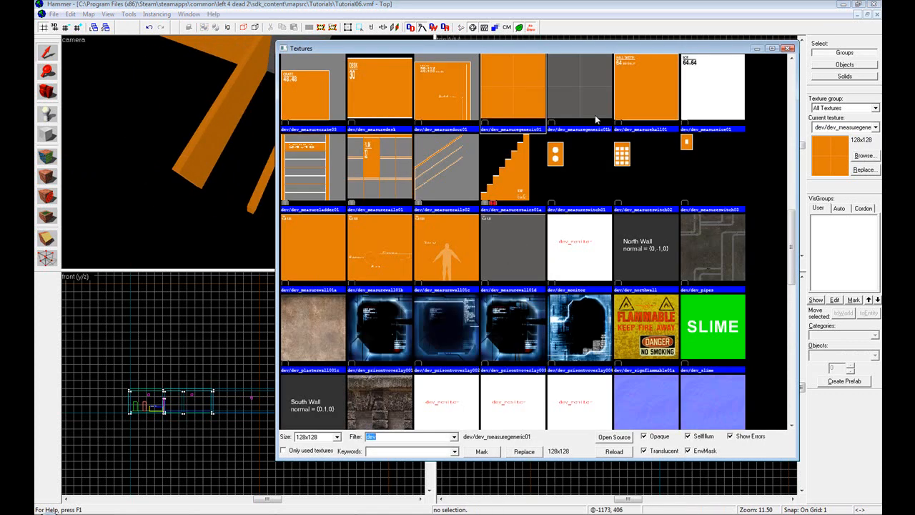
double_click(560, 104)
scroll(567, 177, "down", 10)
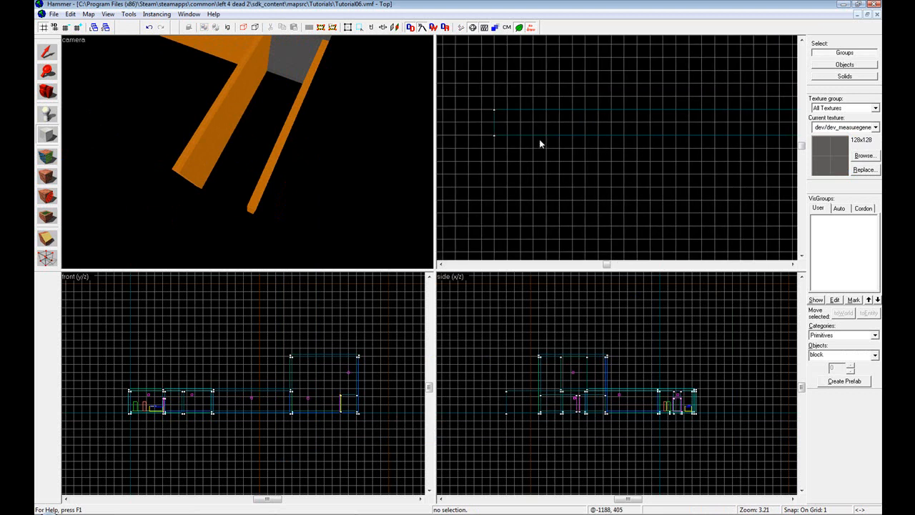
scroll(544, 140, "up", 7)
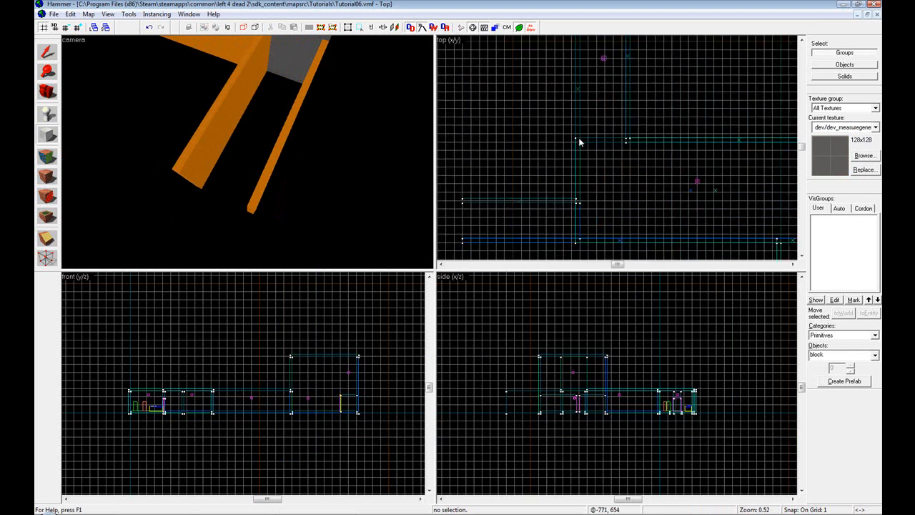
left_click_drag(504, 89, 583, 156)
left_click_drag(549, 117, 557, 125)
key("Down")
key("Down")
left_click_drag(511, 63, 505, 188)
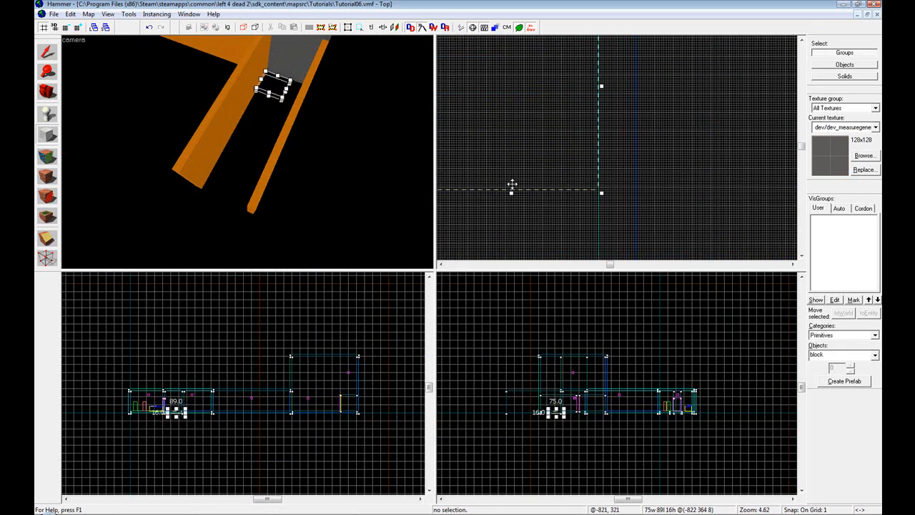
scroll(586, 191, "down", 7)
Draw a 16-unit-thick floor outline between the two new corridor walls, running from their outer ends toward the room
left_click_drag(665, 189, 621, 217)
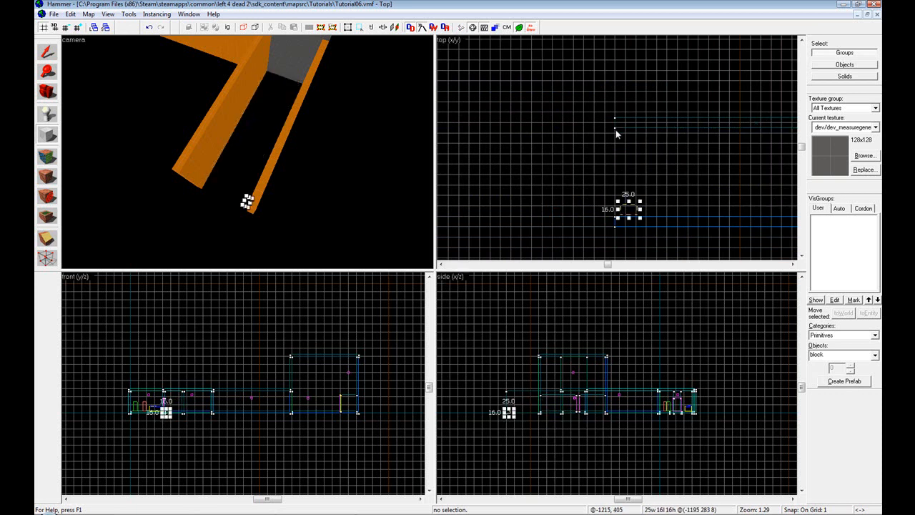
left_click_drag(615, 128, 712, 217)
key("Right")
key("Right")
left_click_drag(534, 173, 717, 173)
key("Right")
Stretch the floor outline to 432 by 135 units, up to the corridor walls' room ends, and create the floor block
scroll(706, 221, "up", 5)
scroll(693, 224, "up", 2)
key("Left")
key("Left")
scroll(603, 211, "up", 7)
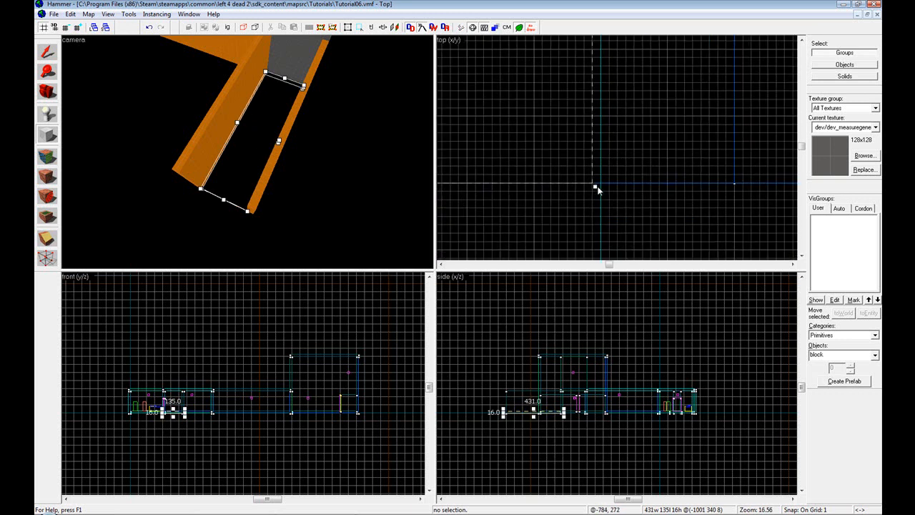
left_click_drag(595, 185, 601, 185)
right_click(549, 145)
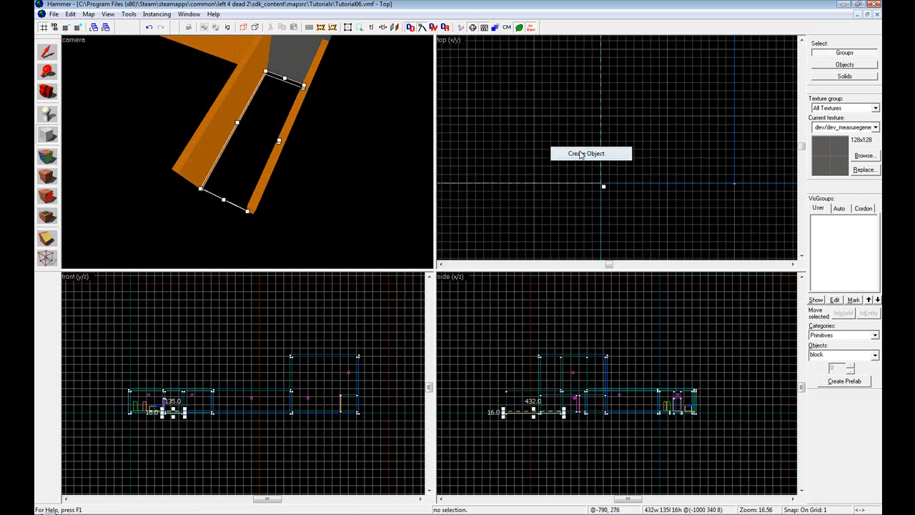
left_click(581, 154)
Extend the corridor floor to about 448 units long to close the gap to the room's floor
left_click(47, 53)
left_click(150, 122)
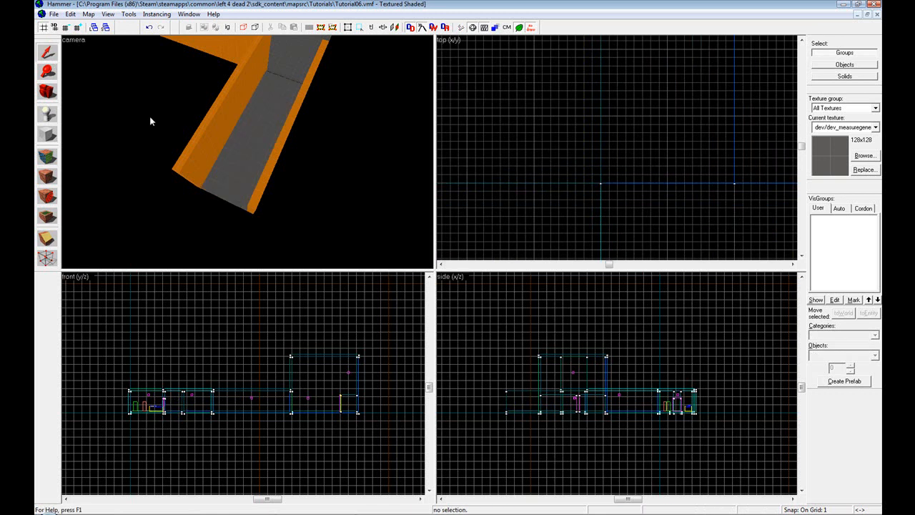
key("z")
key("w")
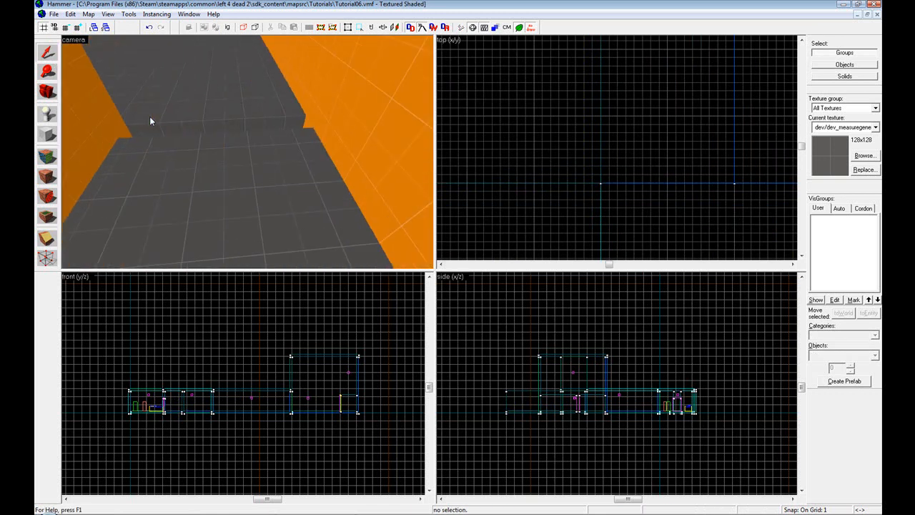
left_click(163, 181)
scroll(587, 84, "down", 6)
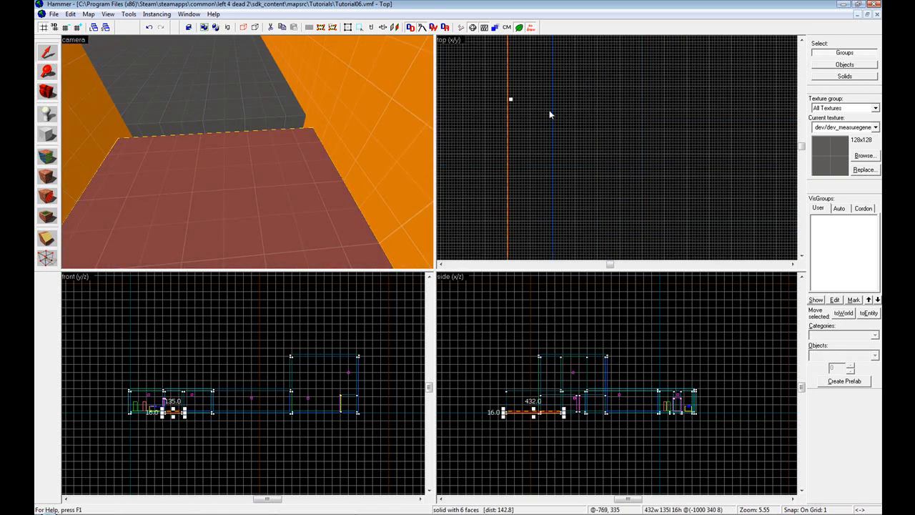
left_click_drag(518, 156, 556, 156)
key("Escape")
Shift the second corridor wall one unit along both plan axes so its room end lines up with the adjoining wall
scroll(599, 172, "down", 6)
scroll(572, 179, "up", 4)
left_click(591, 186)
scroll(651, 212, "up", 9)
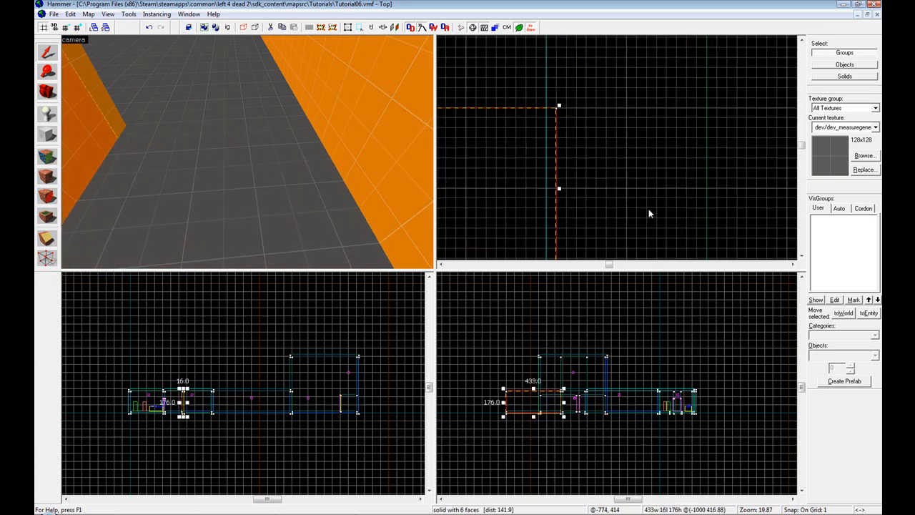
left_click(518, 163)
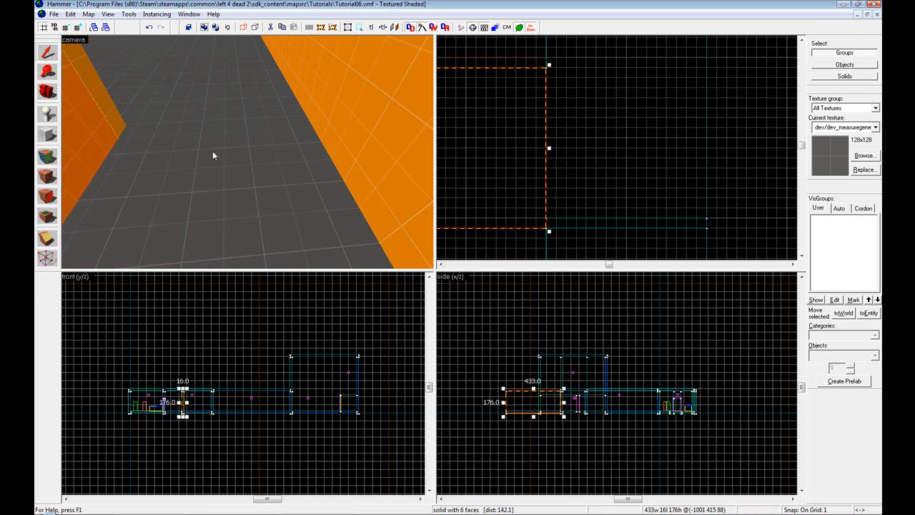
Inspect in 3D how the corridor's walls and floor meet the room
key("z")
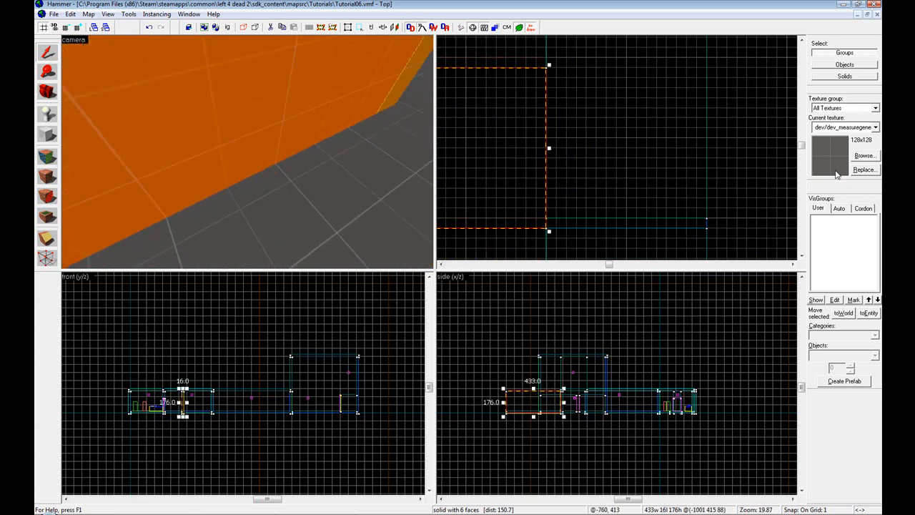
left_click(658, 203)
left_click(517, 151)
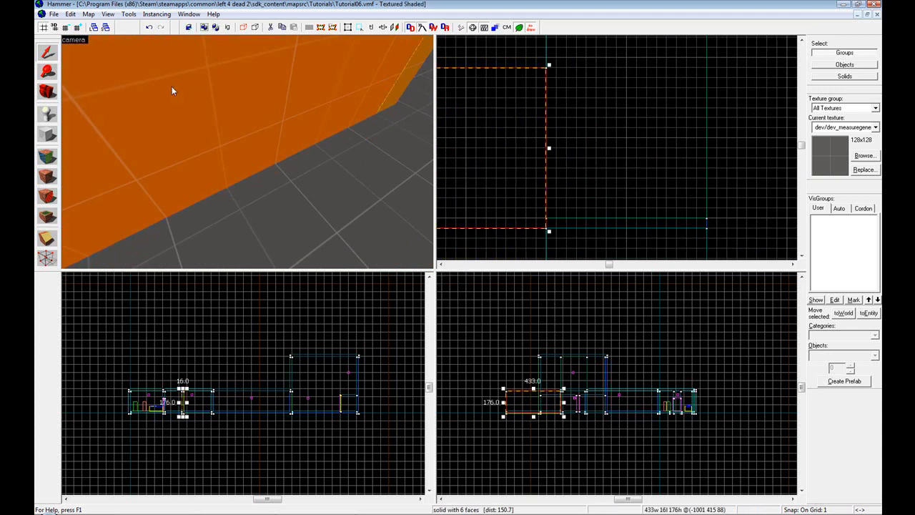
scroll(361, 155, "down", 10)
left_click(362, 214)
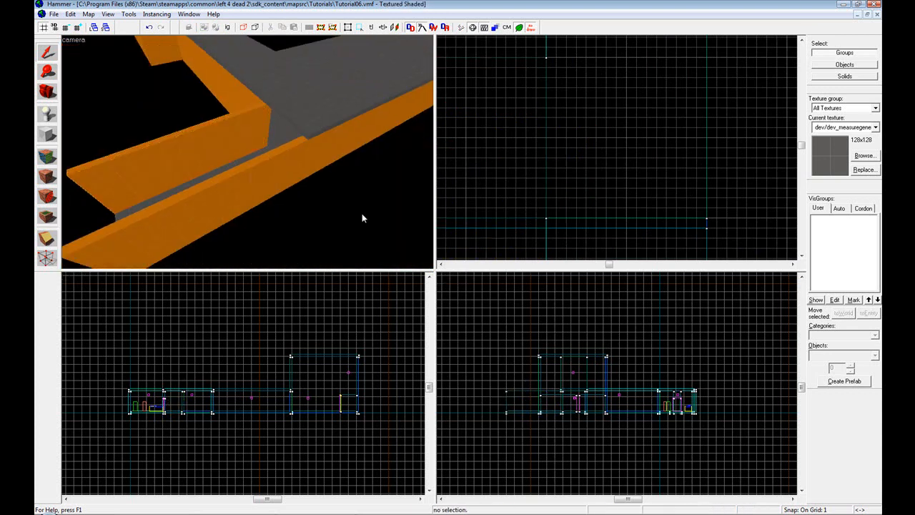
key("z")
key("w")
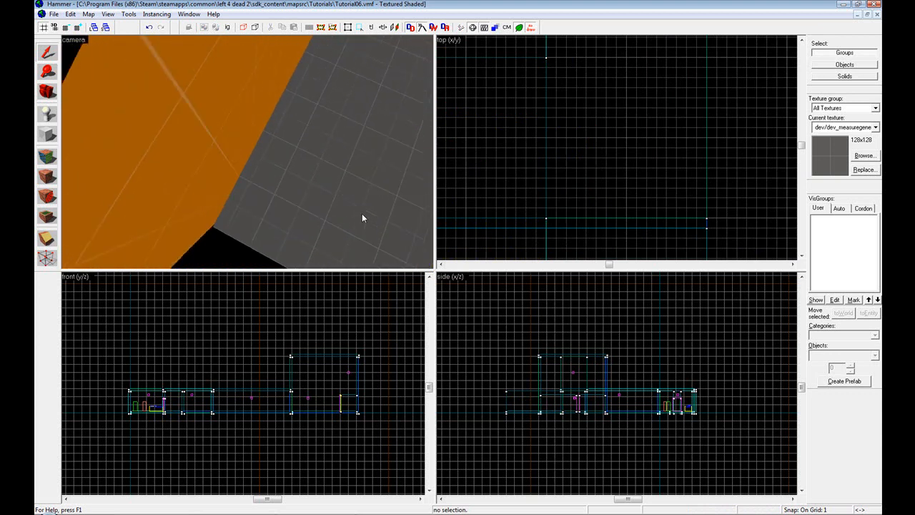
key("s")
key("z")
left_click(335, 163)
left_click(175, 155)
Stretch the corridor floor's outer corner one unit each way, making it 448 units long and 136 units wide
scroll(603, 144, "down", 7)
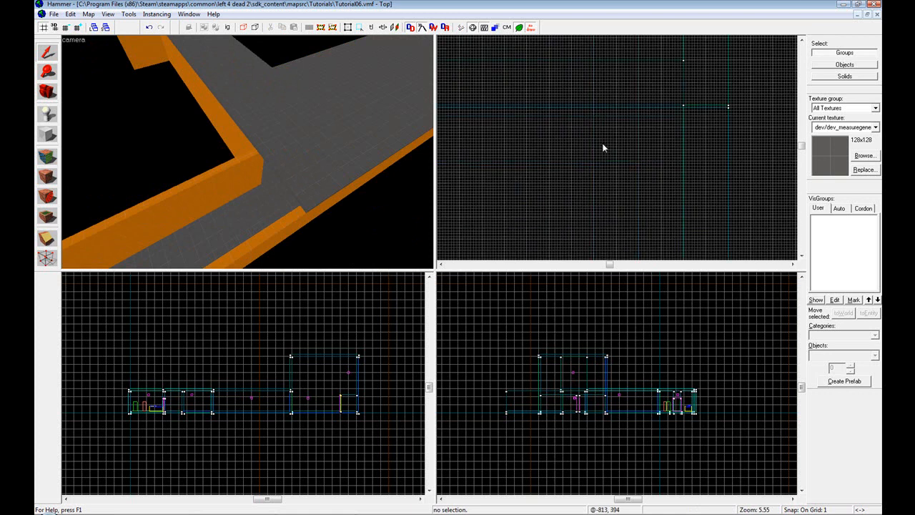
scroll(586, 137, "up", 6)
scroll(587, 121, "down", 3)
scroll(561, 114, "up", 5)
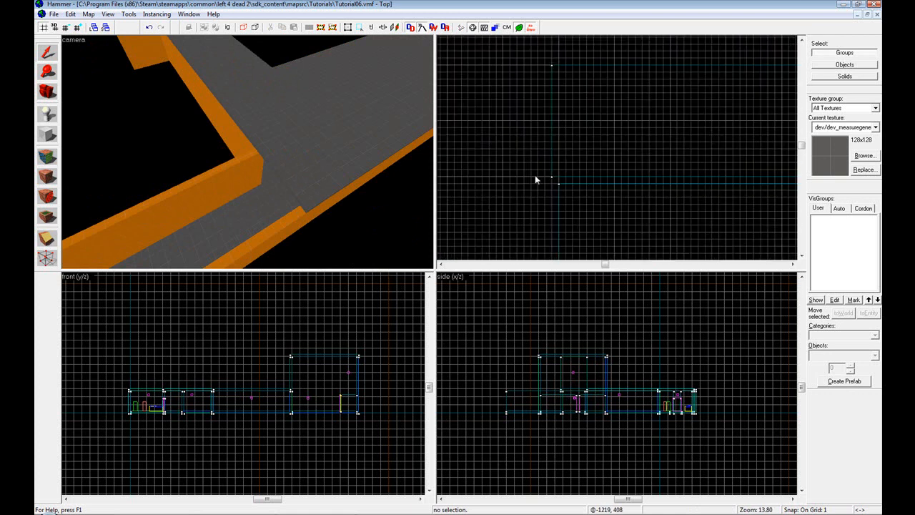
left_click(52, 55)
left_click(219, 200)
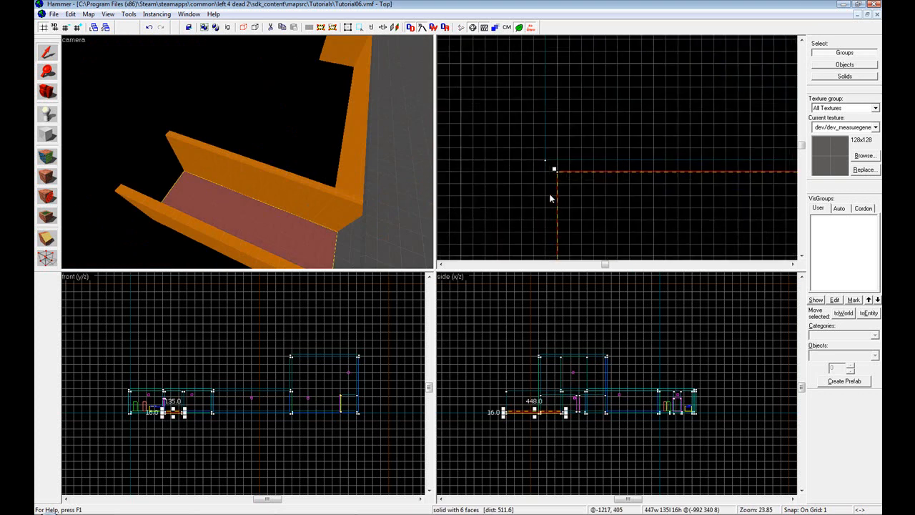
left_click_drag(553, 168, 541, 156)
scroll(549, 175, "down", 7)
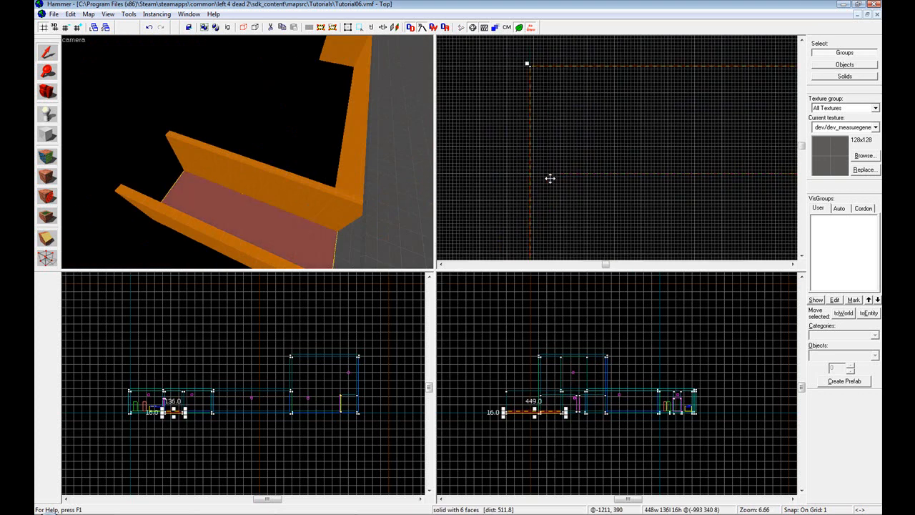
scroll(537, 220, "up", 1)
left_click_drag(530, 201, 530, 201)
scroll(543, 150, "up", 7)
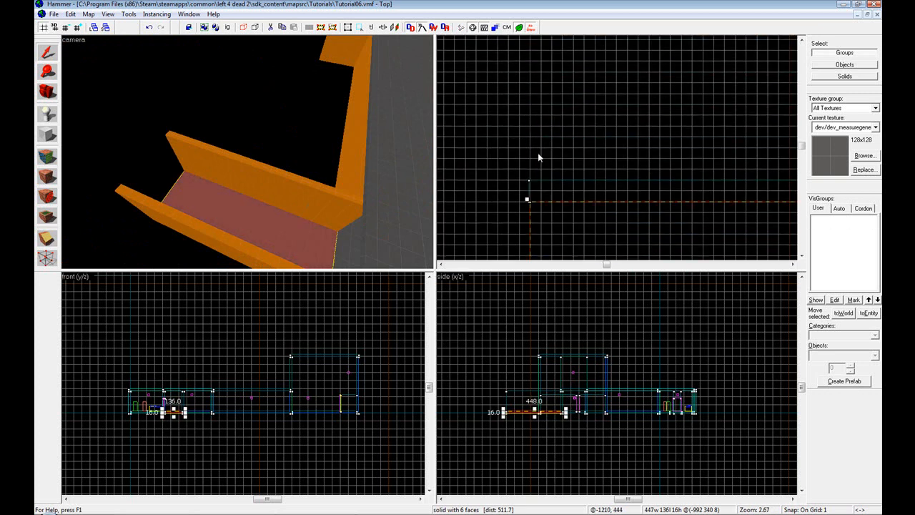
Shift the second corridor wall one unit so it sits flush with the widened floor's edge
left_click(515, 192)
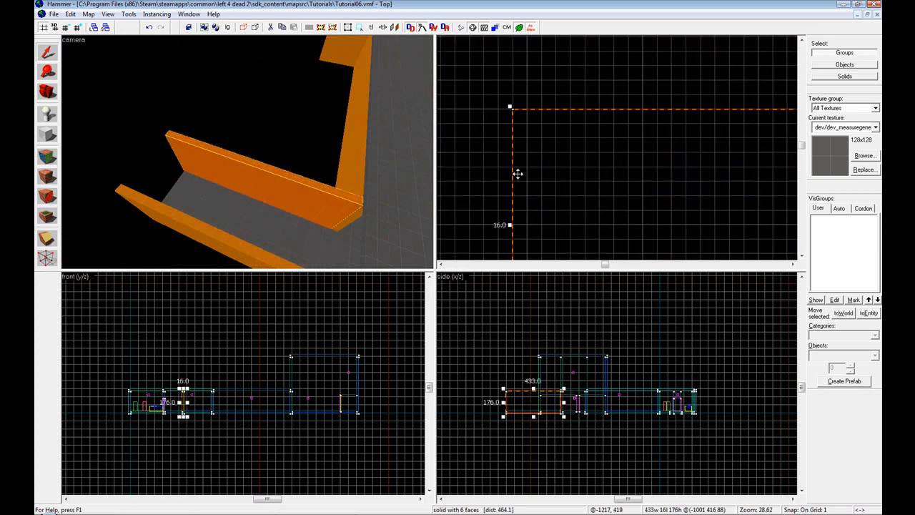
key("Escape")
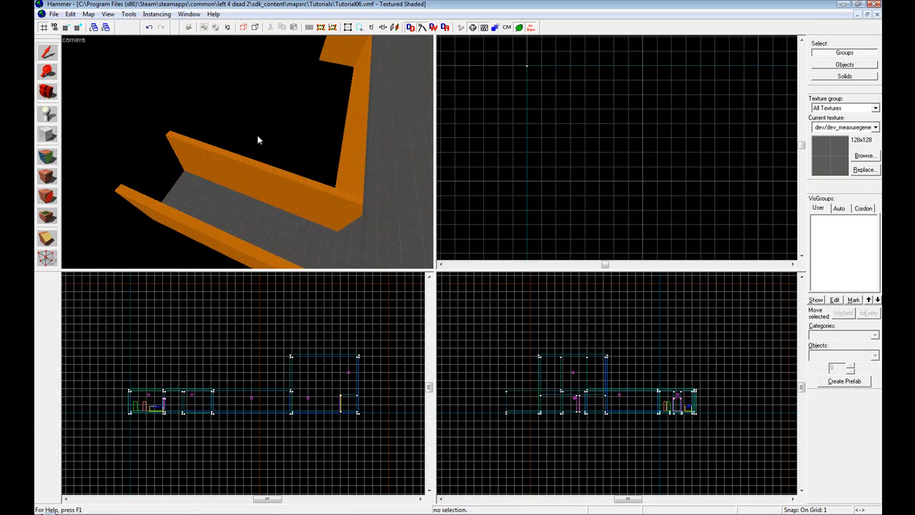
key("z")
key("s")
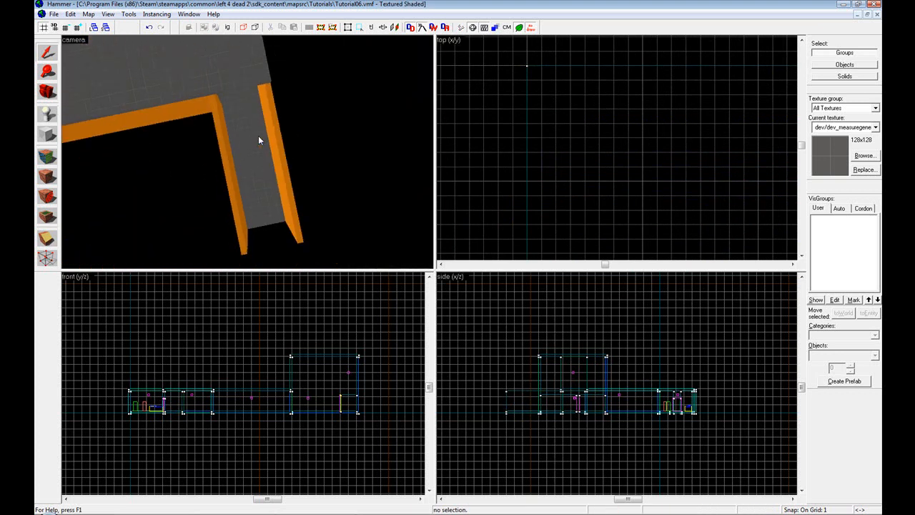
Draw a 16-unit-thick ceiling outline about 92 by 71 units from the second corridor wall's outer corner at wall-top height
left_click(47, 135)
scroll(610, 171, "up", 3)
scroll(611, 170, "down", 4)
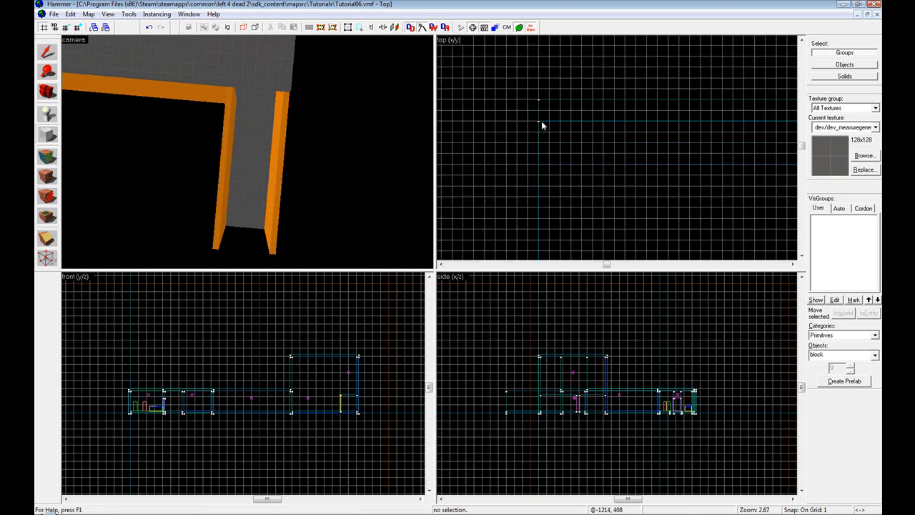
left_click_drag(540, 100, 646, 191)
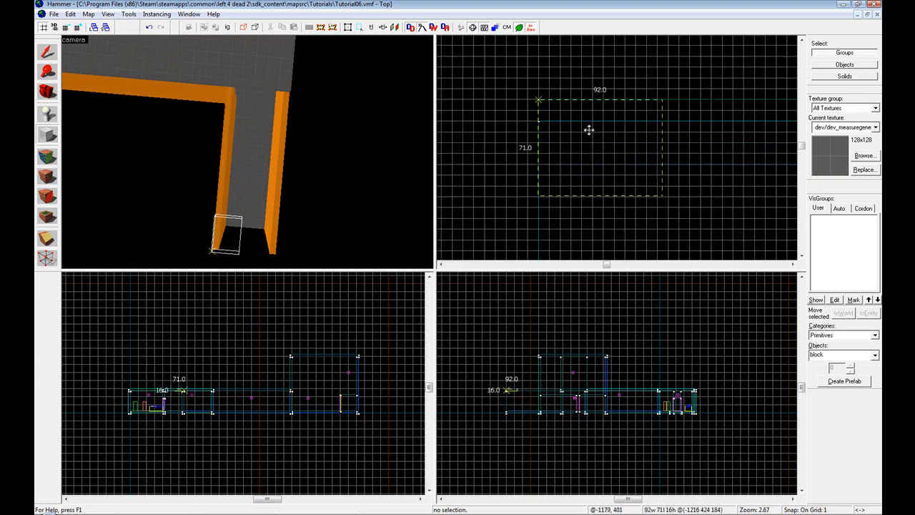
scroll(533, 162, "up", 7)
scroll(534, 163, "down", 14)
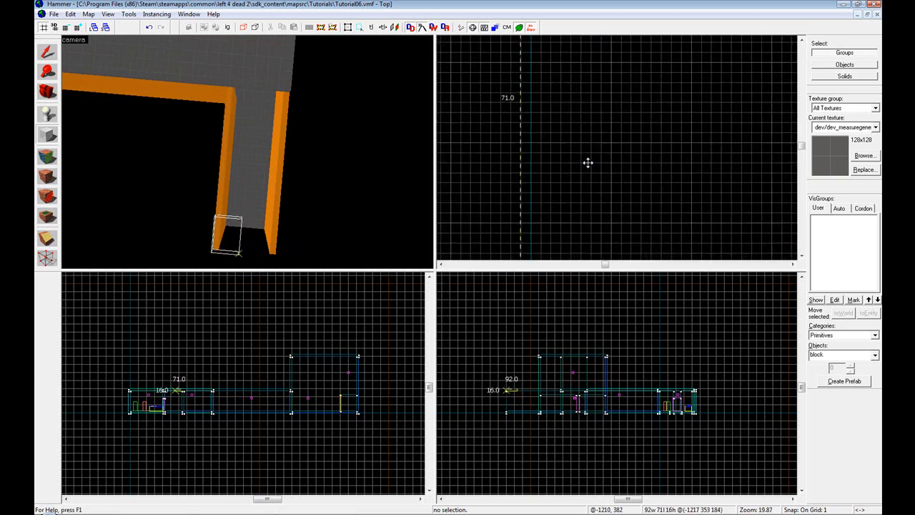
middle_click_drag(640, 164, 558, 126)
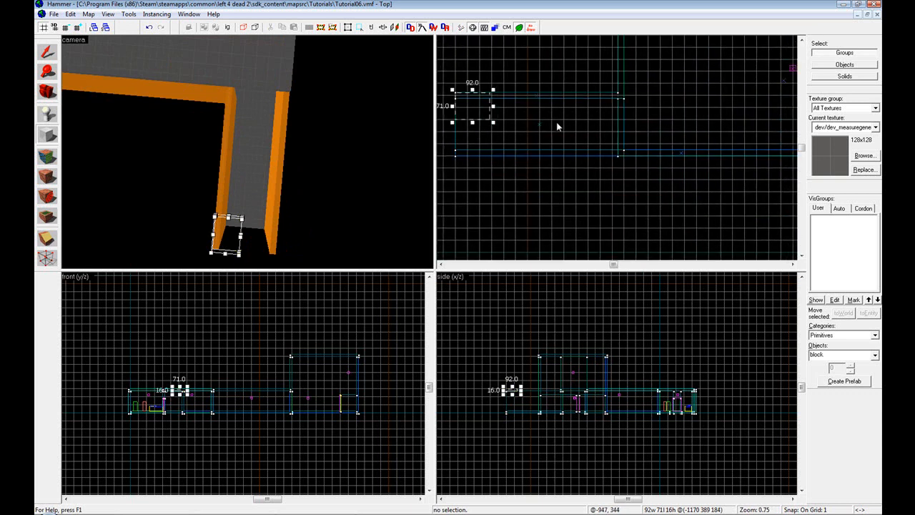
Stretch the ceiling outline to 432 by 168 units over both corridor walls and create the ceiling block
left_click_drag(494, 122, 570, 179)
scroll(622, 156, "up", 2)
scroll(621, 156, "up", 10)
scroll(562, 127, "down", 7)
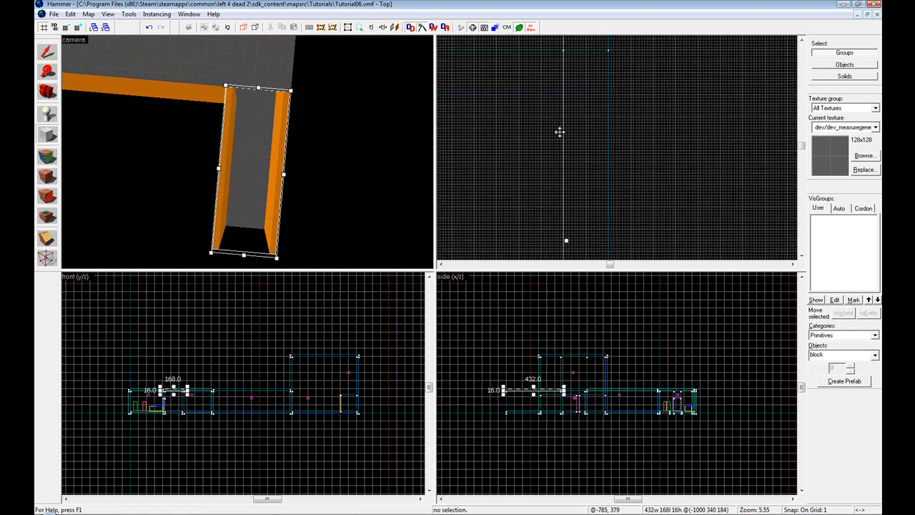
right_click(545, 127)
left_click(549, 134)
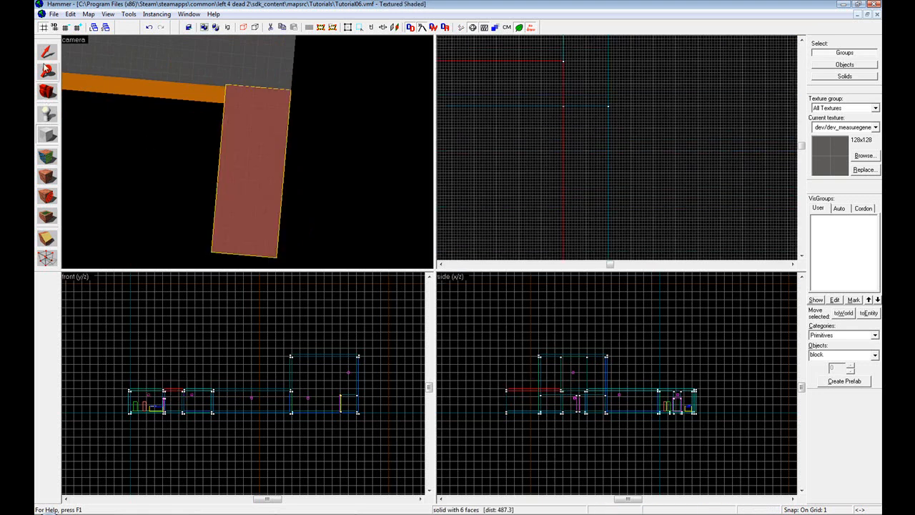
left_click(47, 52)
left_click(153, 172)
key("z")
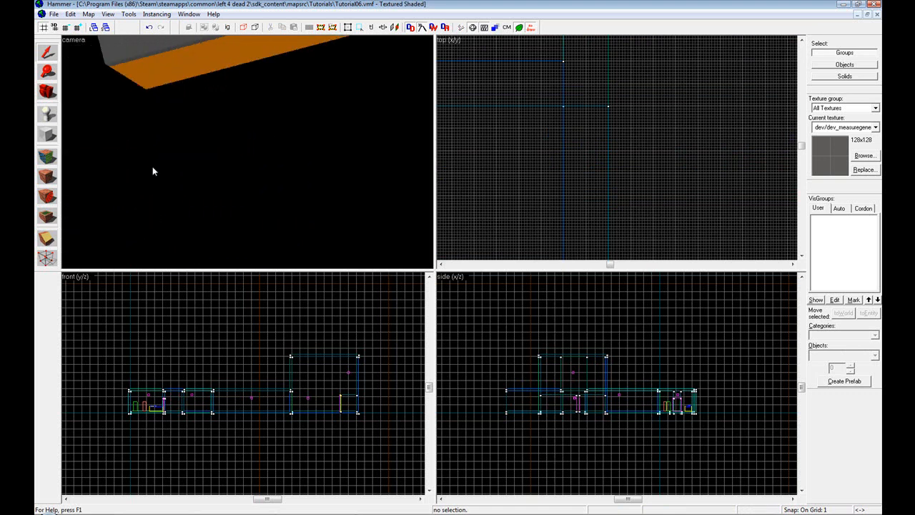
Choose dev/graygrid as the current texture
key("z")
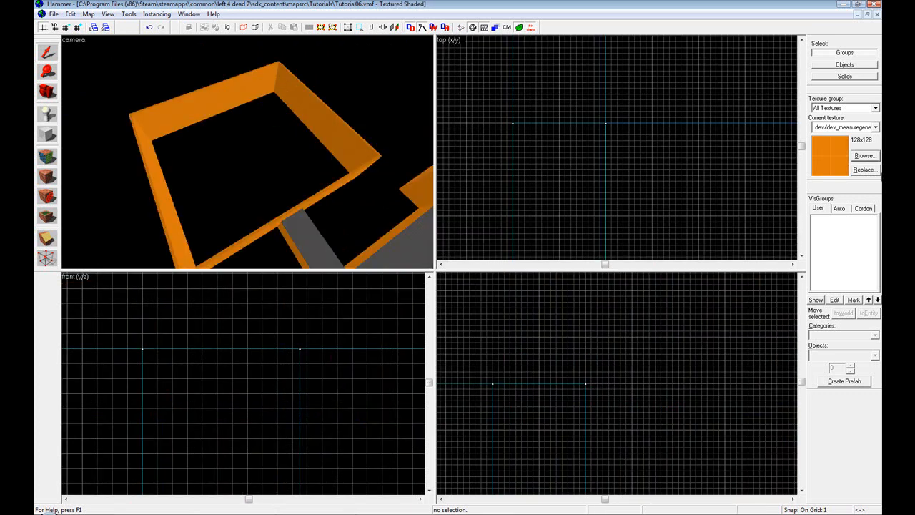
key("w")
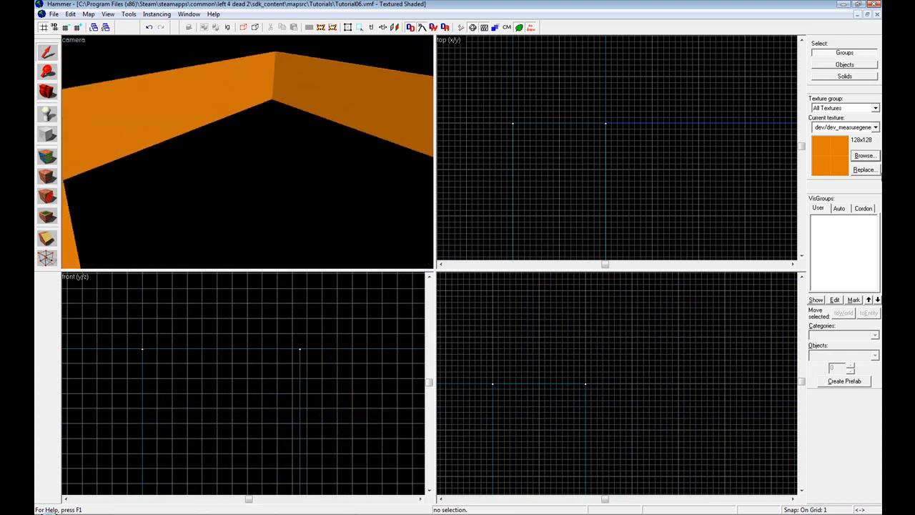
key("s")
key("a")
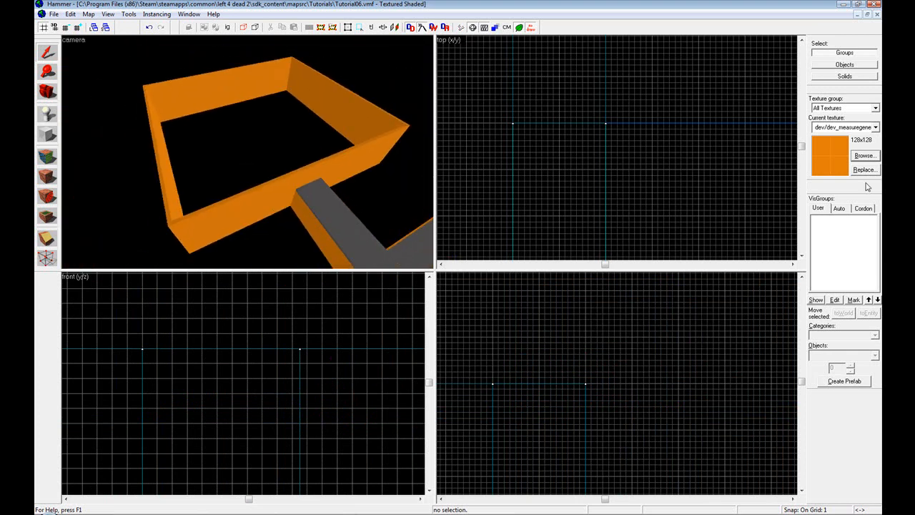
left_click(869, 158)
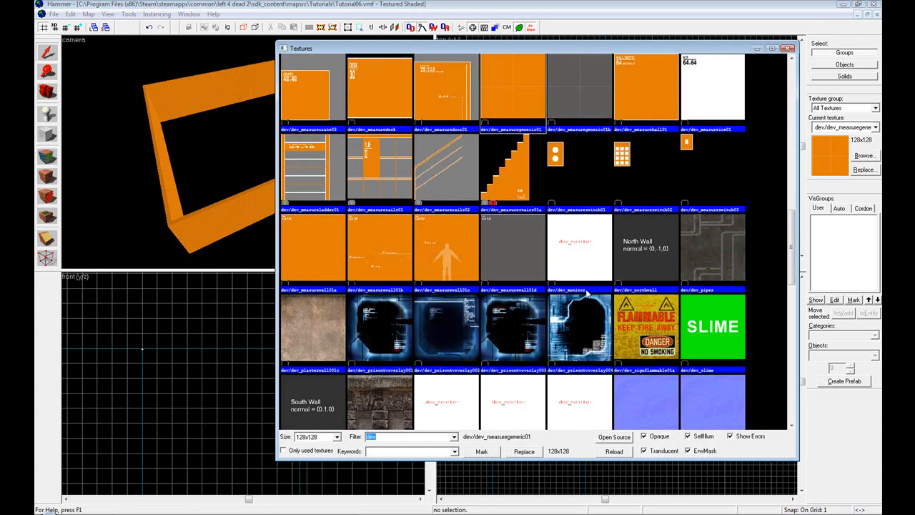
left_click(585, 291)
scroll(586, 291, "down", 5)
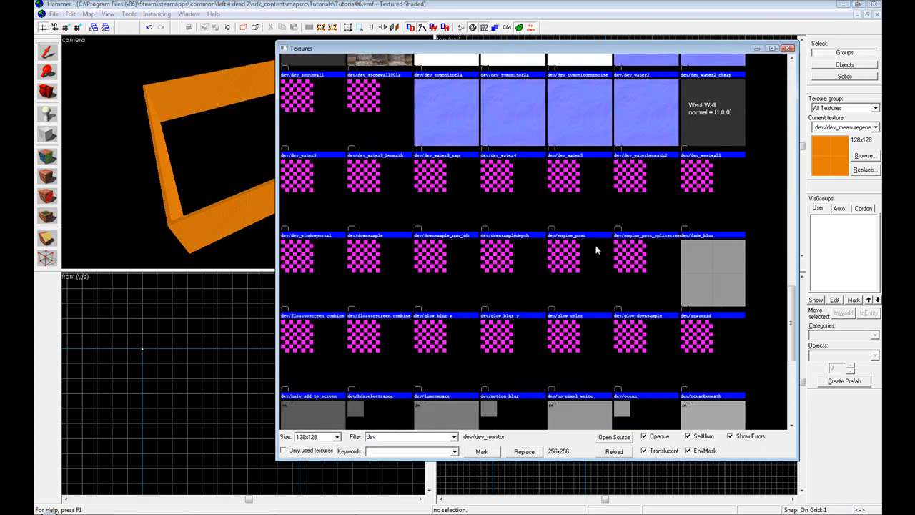
double_click(725, 273)
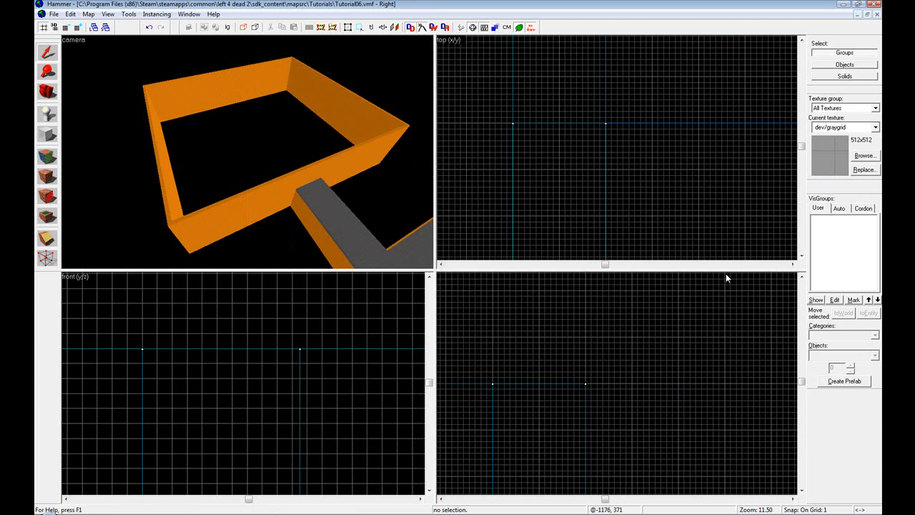
left_click(47, 134)
scroll(574, 145, "down", 10)
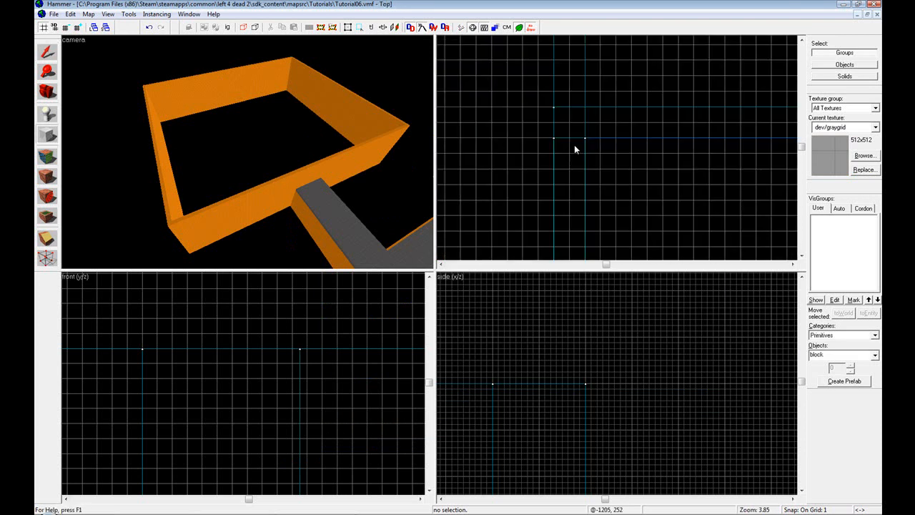
scroll(625, 157, "down", 12)
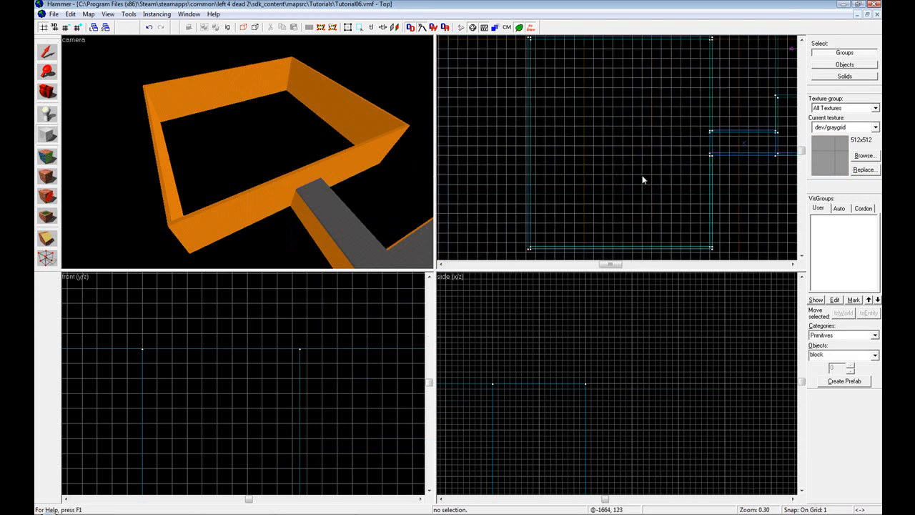
key("Down")
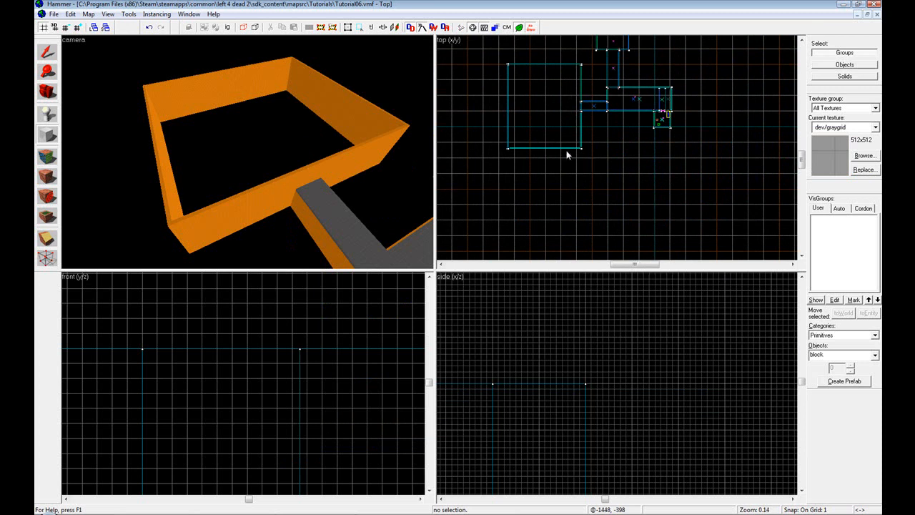
scroll(584, 153, "up", 6)
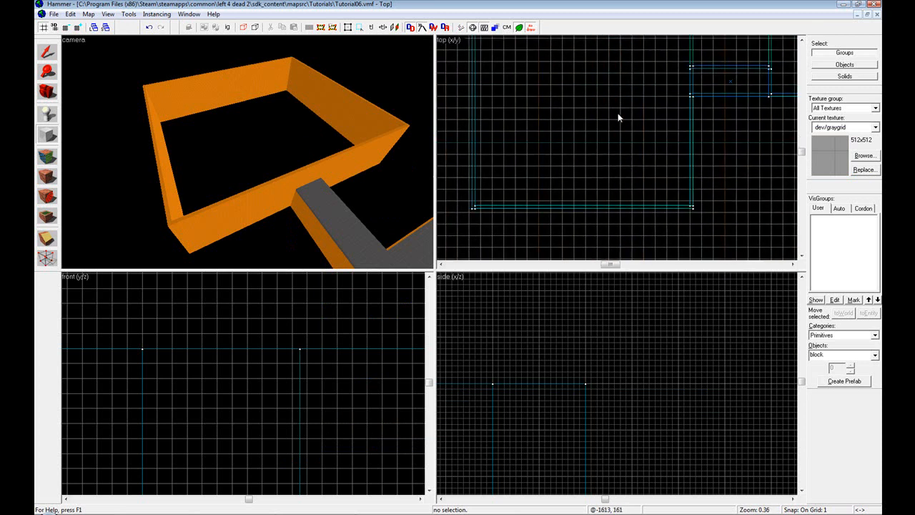
scroll(605, 105, "up", 1)
left_click_drag(593, 95, 710, 228)
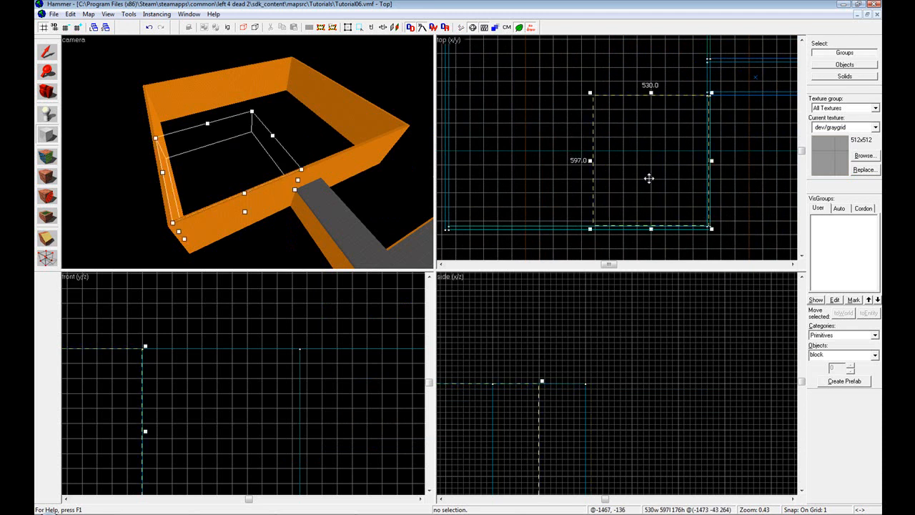
scroll(694, 197, "up", 6)
scroll(704, 192, "up", 4)
left_click_drag(703, 172, 650, 178)
scroll(722, 196, "up", 6)
scroll(616, 172, "down", 6)
scroll(615, 173, "down", 3)
scroll(255, 368, "down", 6)
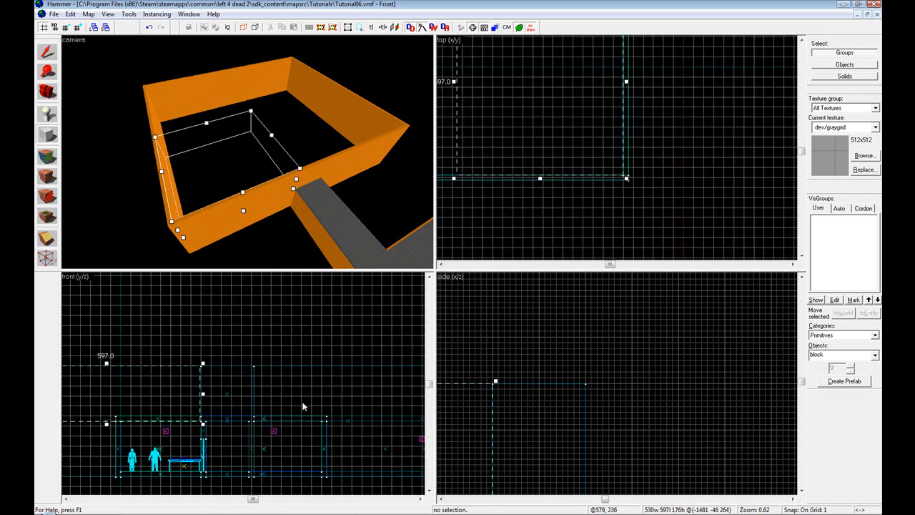
middle_click_drag(160, 449, 251, 393)
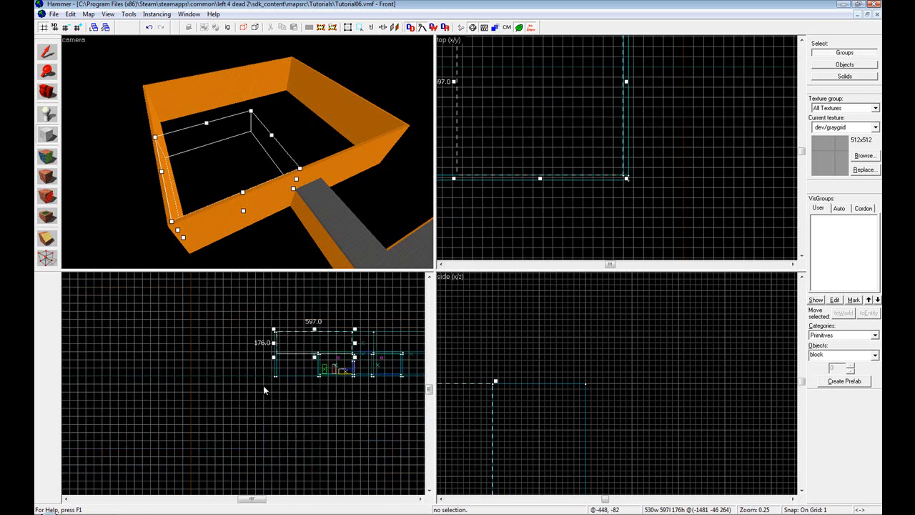
left_click(47, 53)
key("w")
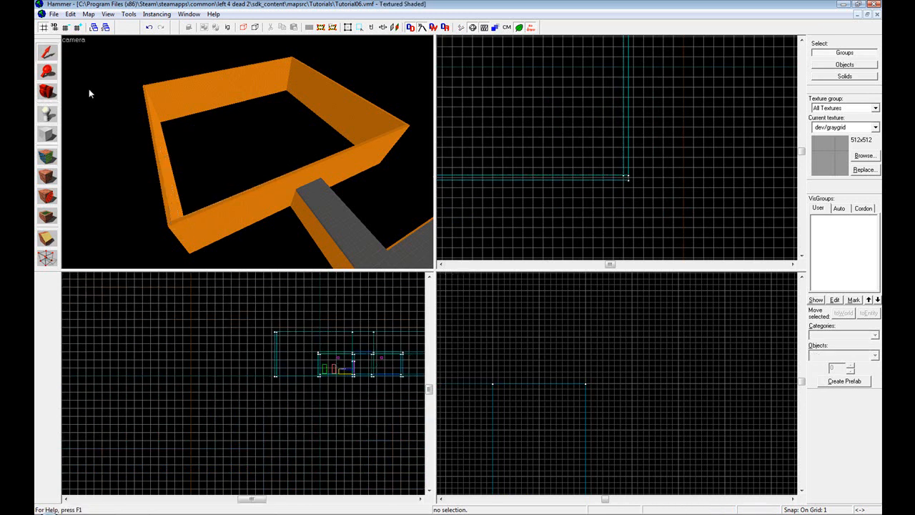
key("Right")
key("w")
key("z")
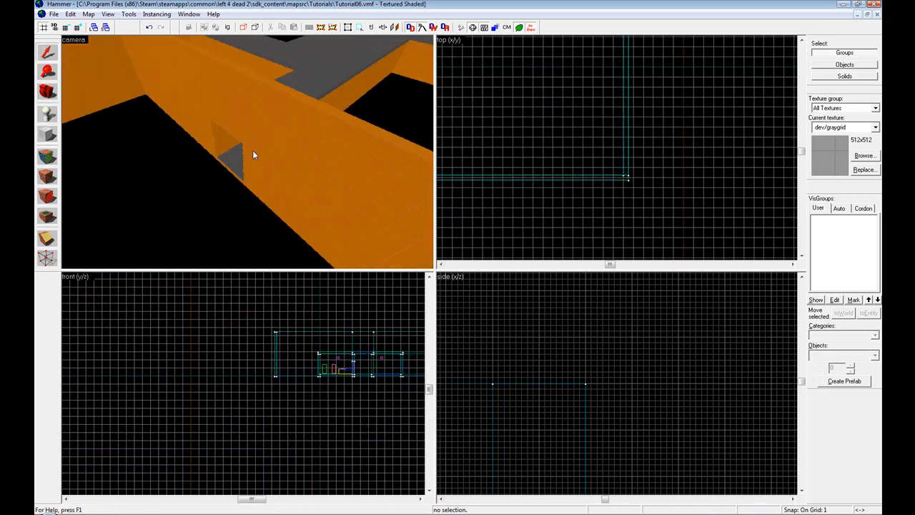
key("Left")
left_click(40, 135)
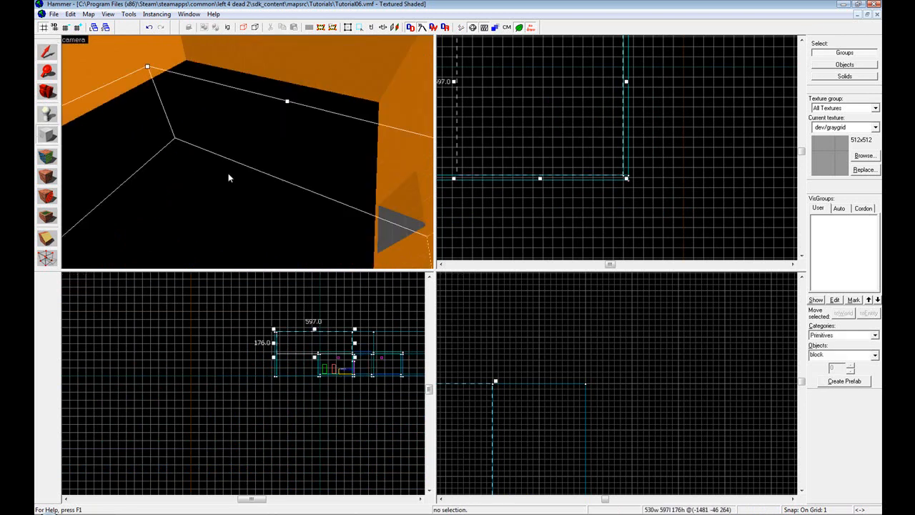
key("s")
key("Down")
scroll(555, 142, "down", 6)
key("Left")
key("Up")
scroll(612, 149, "up", 5)
scroll(612, 152, "up", 2)
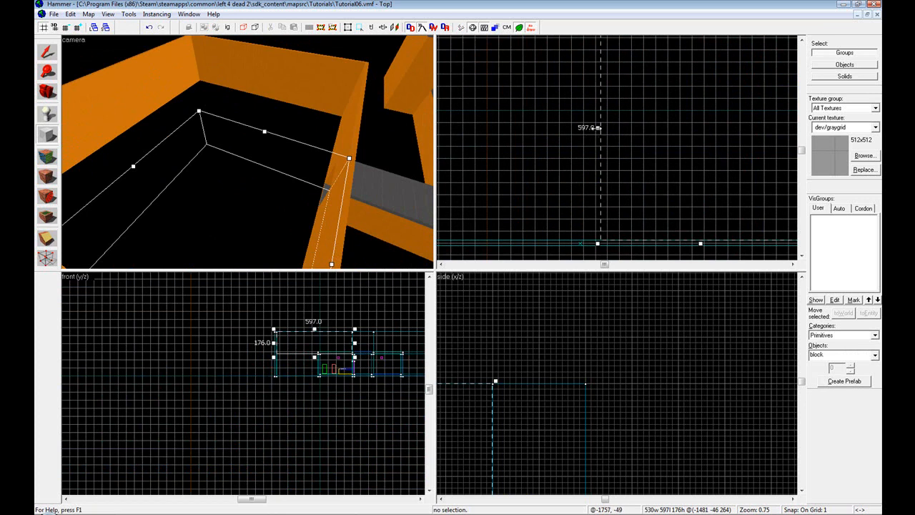
Draw a 16-unit-thick floor outline about 59 by 198 units against the inner side of the walled area's lower wall
left_click_drag(583, 236, 606, 162)
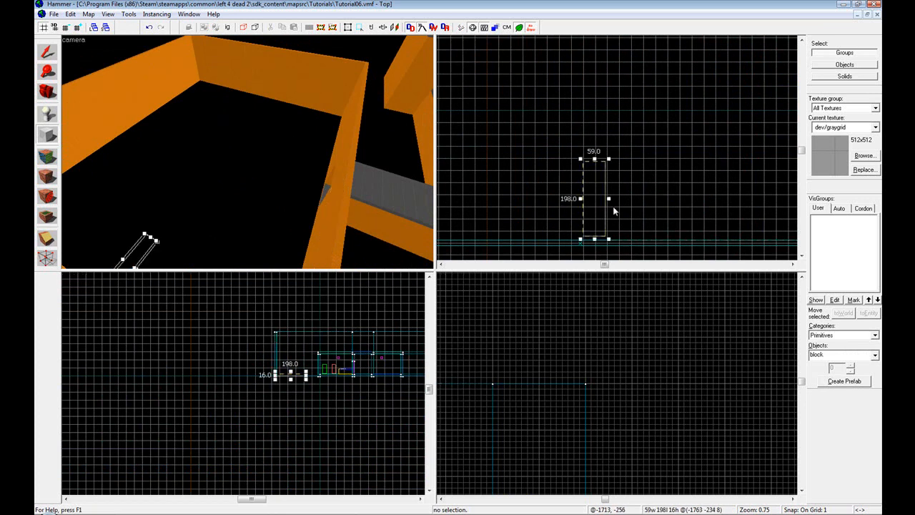
key("z")
key("z")
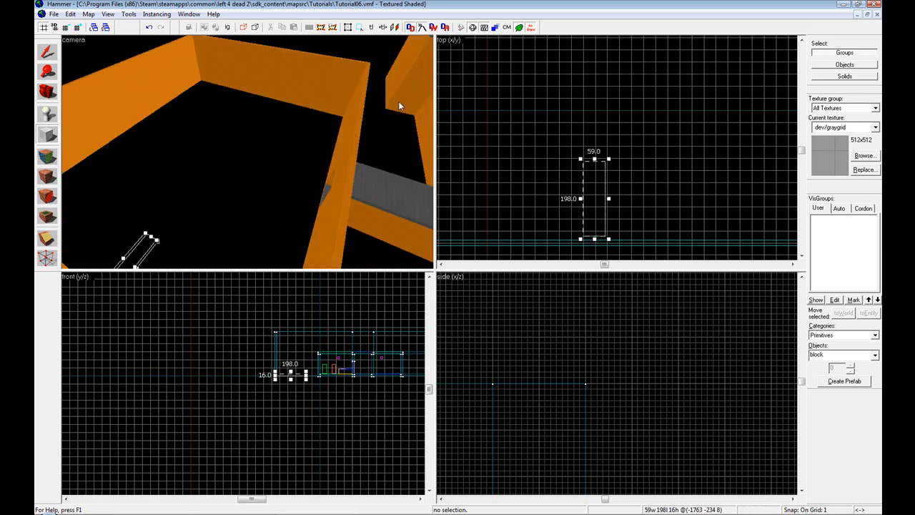
key("z")
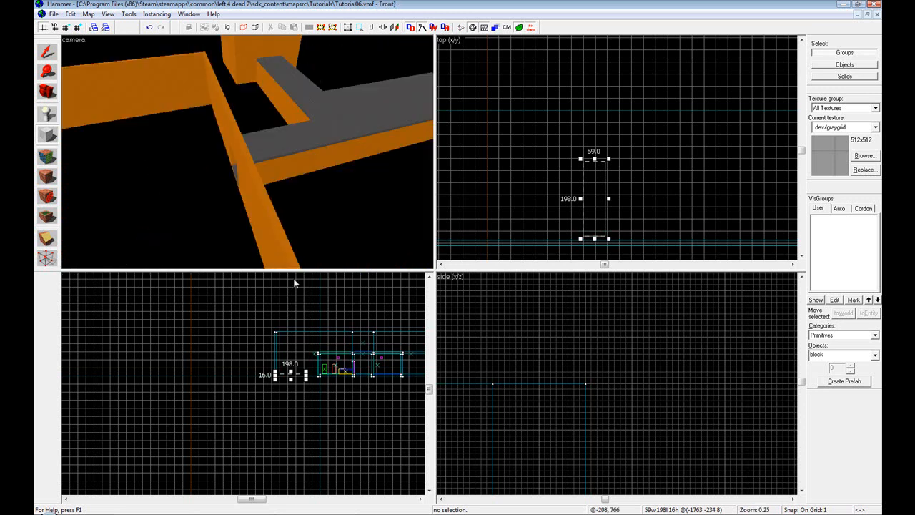
key("z")
key("z")
scroll(660, 153, "down", 5)
key("Right")
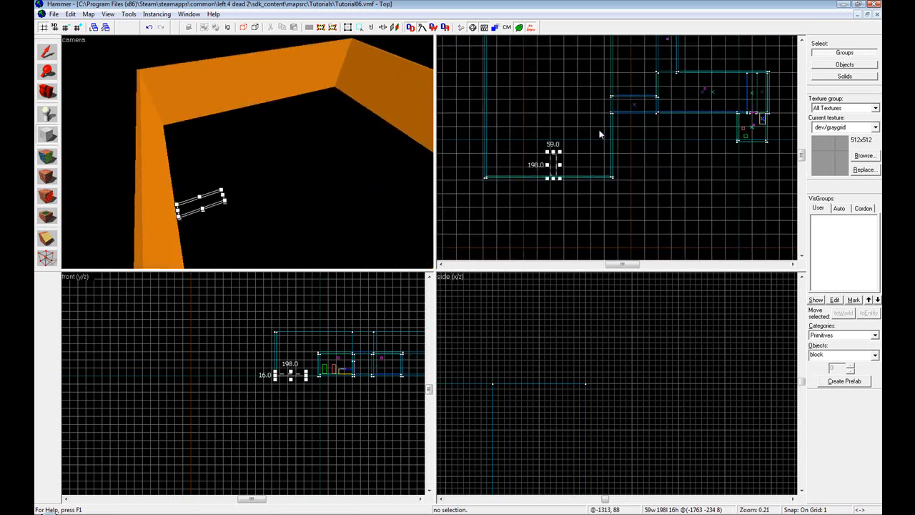
Outline a 16-unit-thick floor about 281 by 600 units in the walled area's lower corner, flush with the corridor-side wall
scroll(597, 132, "up", 6)
left_click_drag(549, 78, 644, 125)
scroll(627, 107, "up", 4)
key("Up")
scroll(627, 120, "up", 7)
scroll(636, 147, "down", 7)
key("Down")
key("Down")
left_click_drag(560, 116, 557, 216)
scroll(591, 185, "down", 7)
key("Down")
key("Down")
scroll(582, 88, "up", 4)
left_click_drag(583, 75, 564, 186)
scroll(609, 185, "up", 12)
scroll(572, 172, "down", 13)
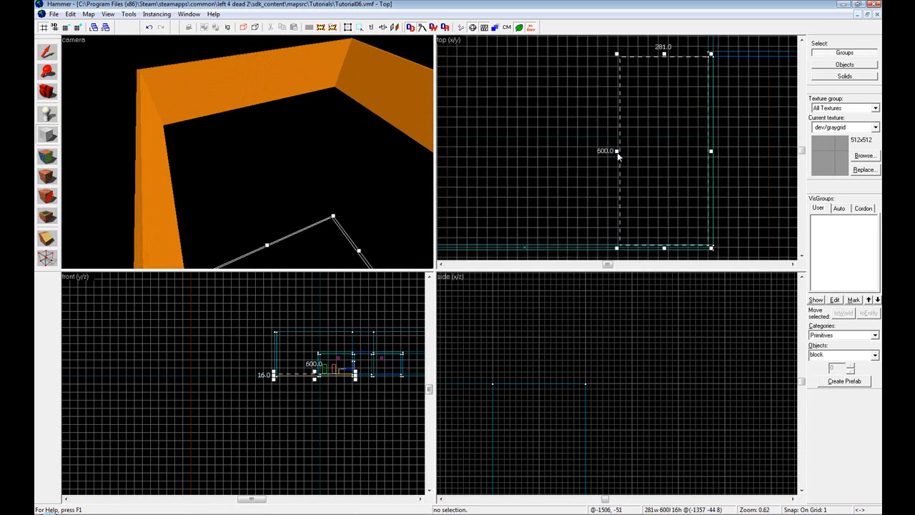
Stretch the floor outline to 600 by 663 units within the walled area and create the floor block
scroll(619, 151, "down", 4)
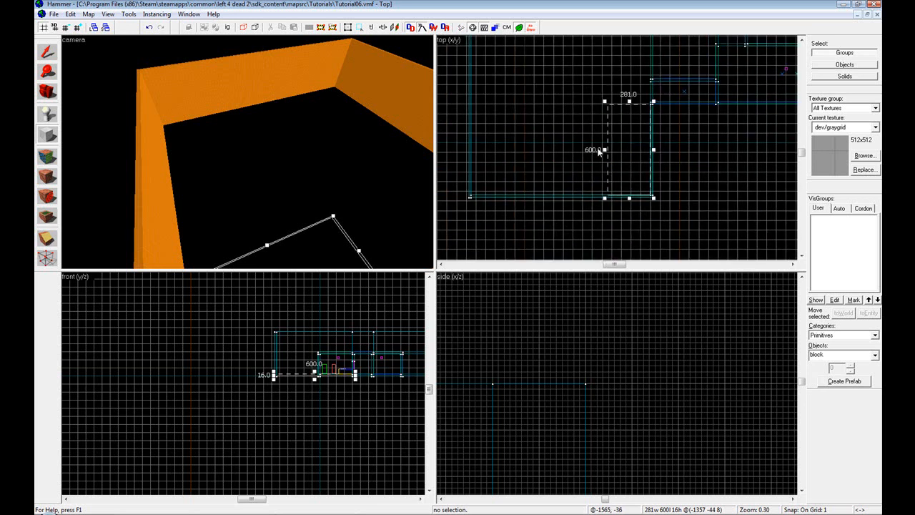
left_click_drag(606, 150, 561, 150)
scroll(572, 143, "up", 5)
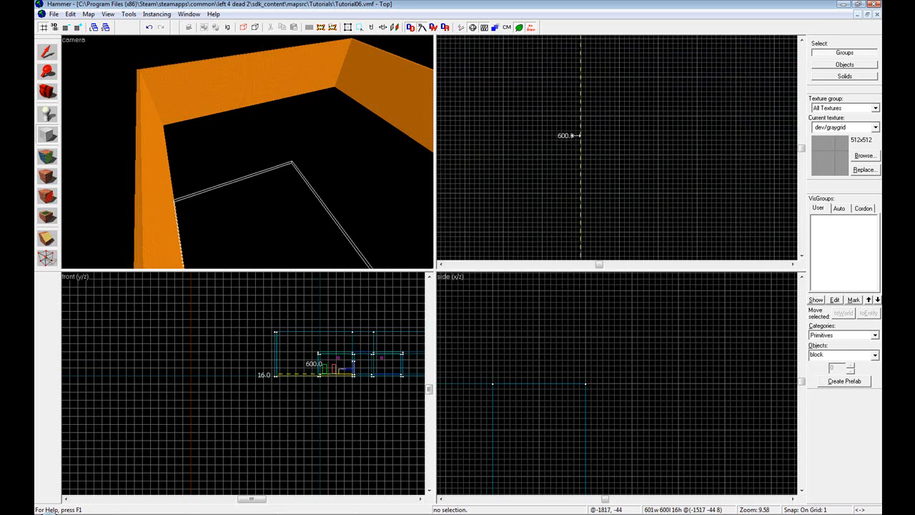
scroll(702, 134, "down", 5)
scroll(690, 133, "down", 1)
scroll(678, 132, "up", 3)
left_click_drag(601, 169, 623, 121)
scroll(623, 120, "down", 2)
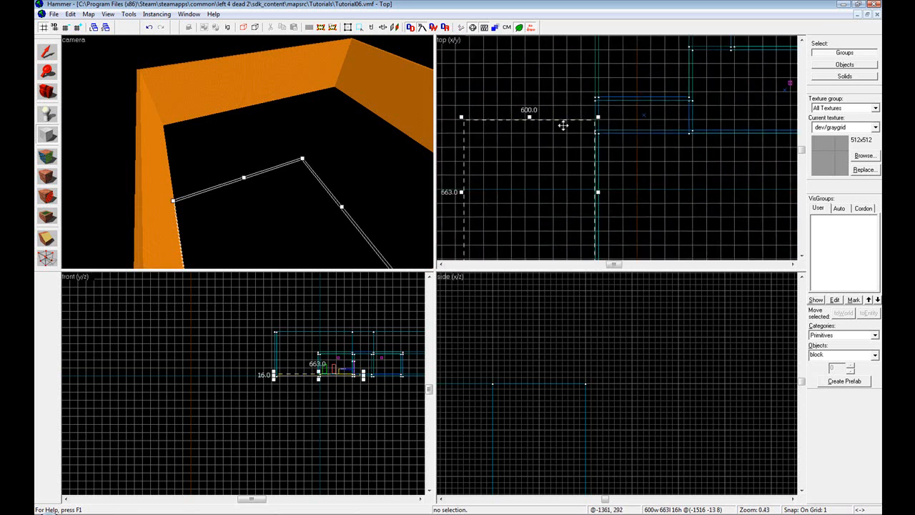
scroll(576, 122, "up", 4)
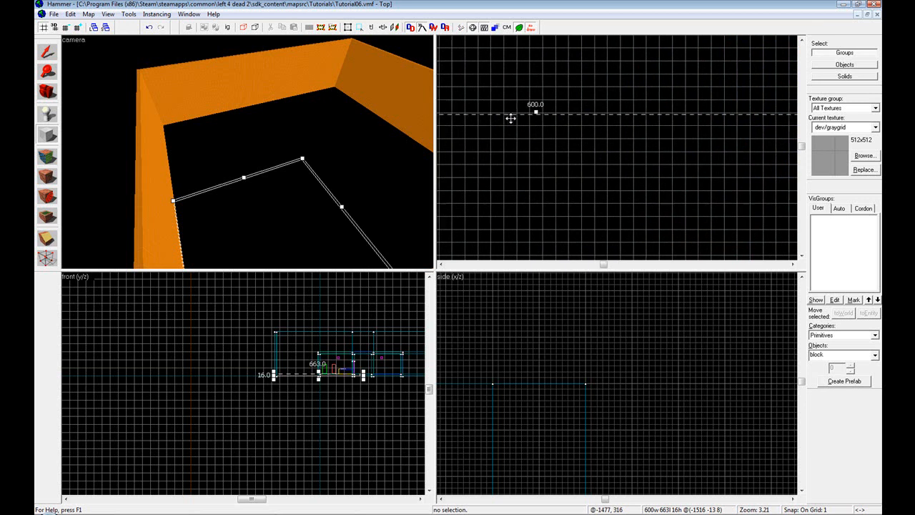
right_click(562, 161)
left_click(597, 167)
Draw a floor outline about 596 by 696 units toward the upper corridor-side corner and fill the remaining area with matching floor blocks
scroll(596, 163, "down", 5)
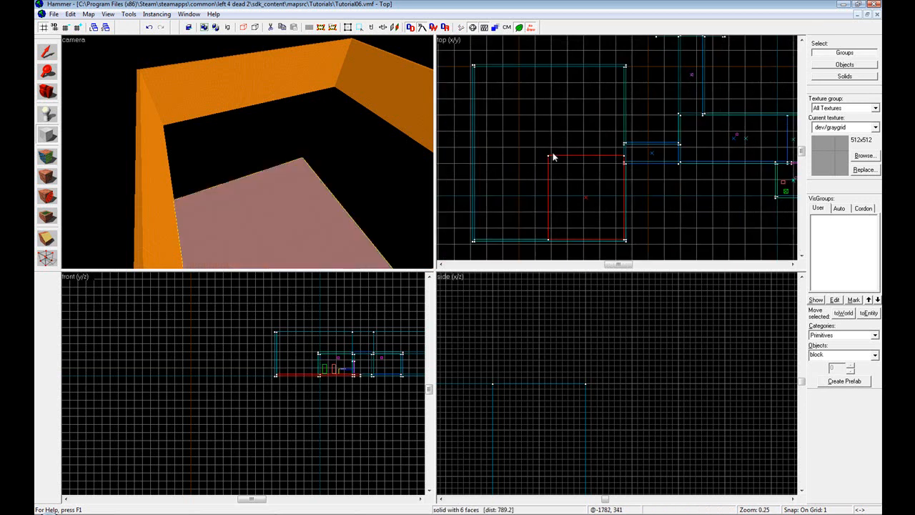
left_click_drag(547, 155, 625, 66)
scroll(625, 66, "up", 12)
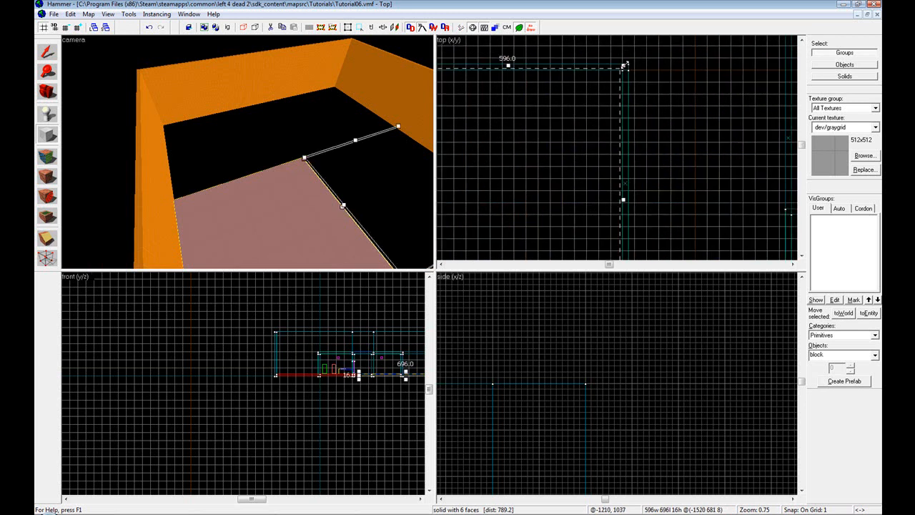
key("Down")
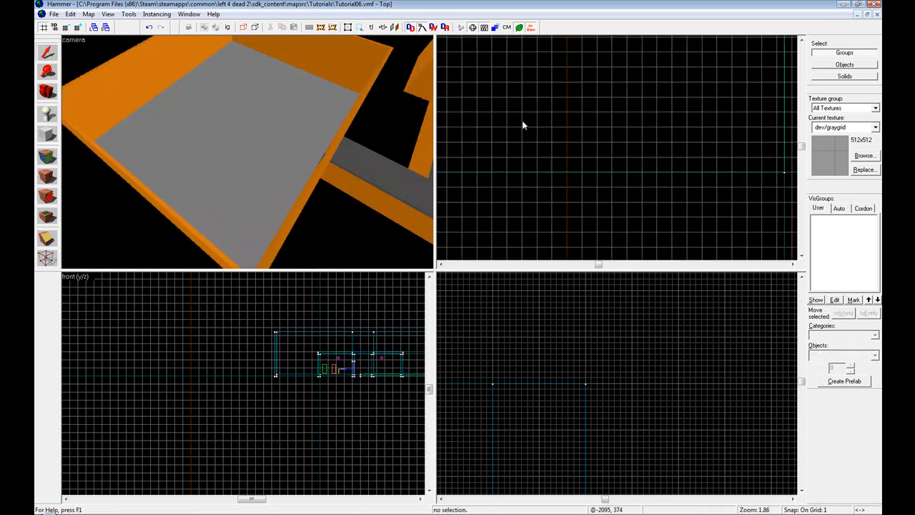
Select the top faces of all four floor blocks and create displacements on them with power 4
key("a")
key("w")
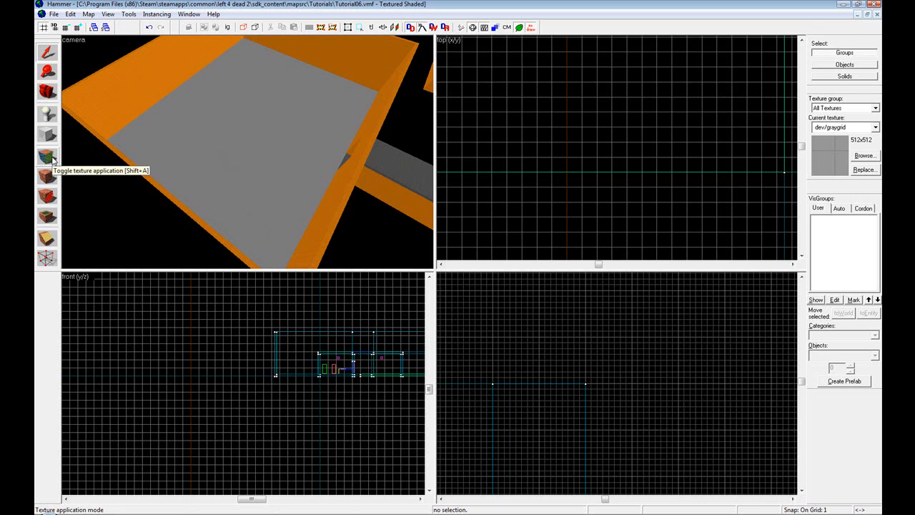
left_click(51, 159)
left_click(282, 165)
left_click(326, 109, "ctrl")
left_click(199, 147, "ctrl")
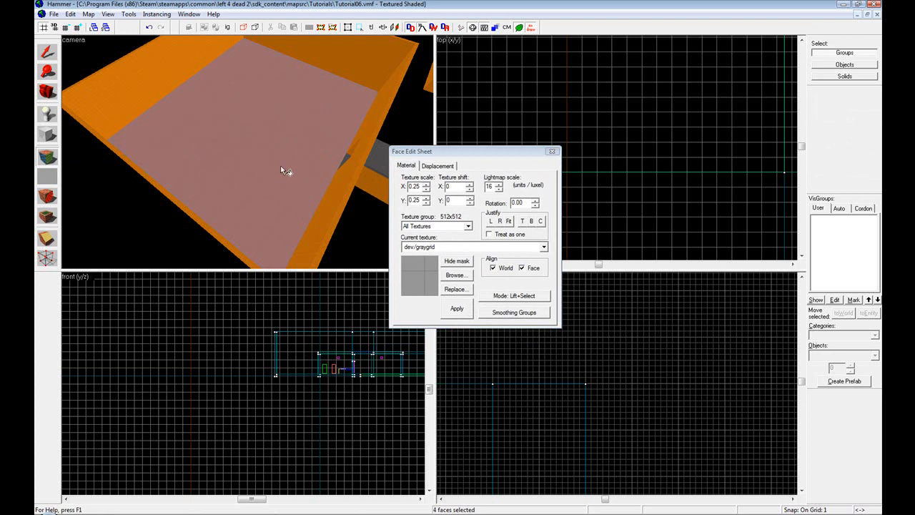
left_click(438, 166)
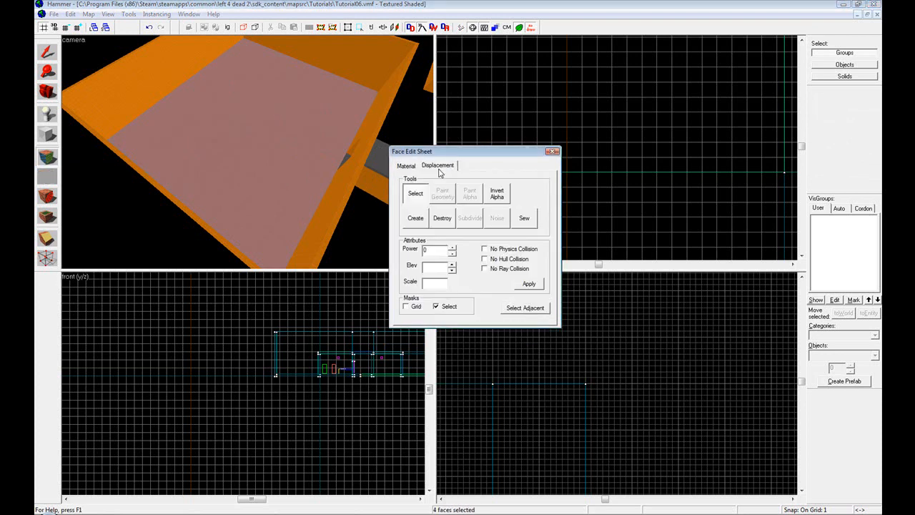
left_click(416, 219)
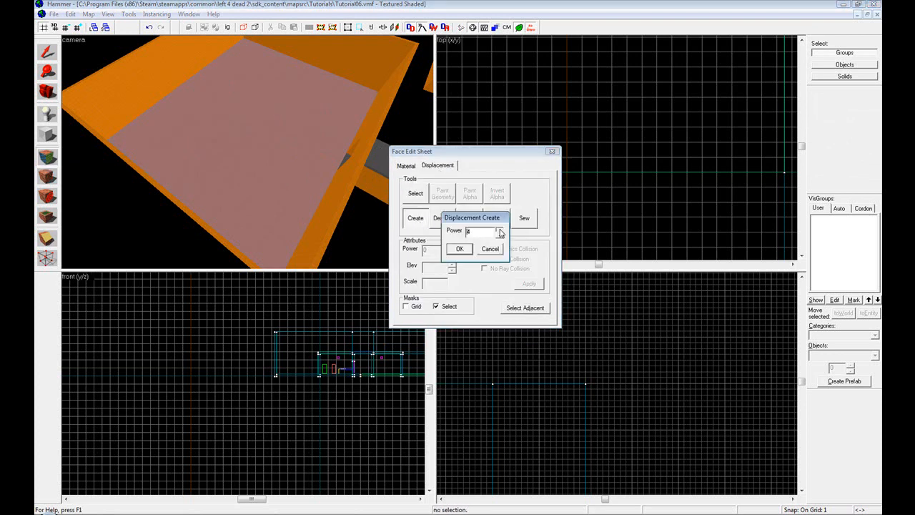
left_click(461, 248)
Examine the displacement mesh across the walled area's floor from close up and from a distance
scroll(281, 166, "up", 5)
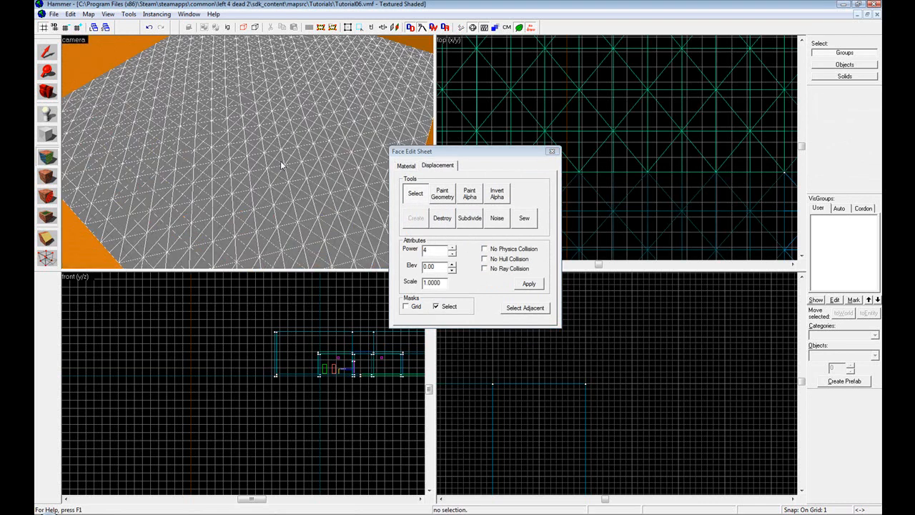
scroll(281, 165, "down", 5)
middle_click_drag(281, 165, 281, 165)
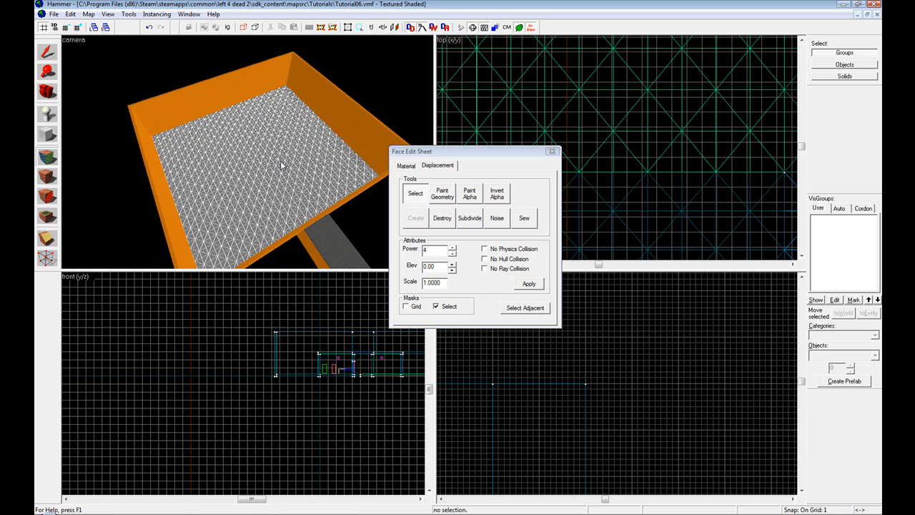
key("z")
key("w")
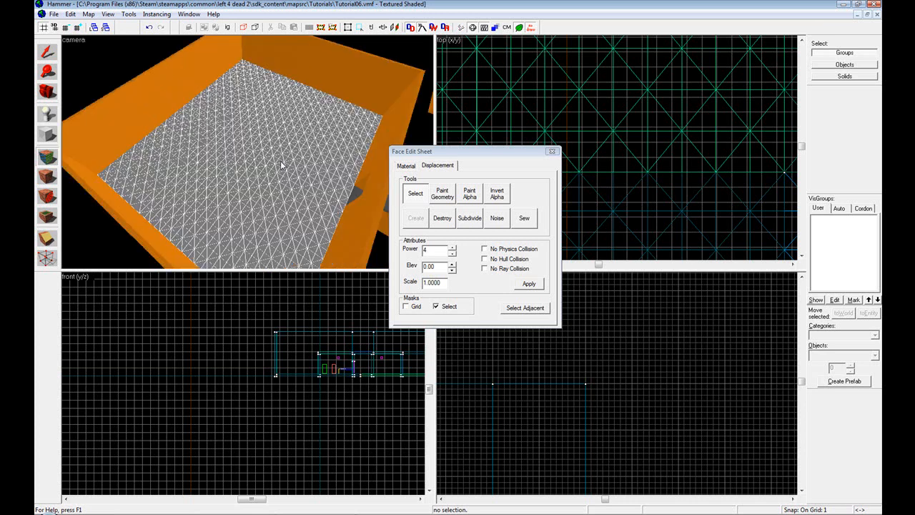
key("z")
key("d")
key("a")
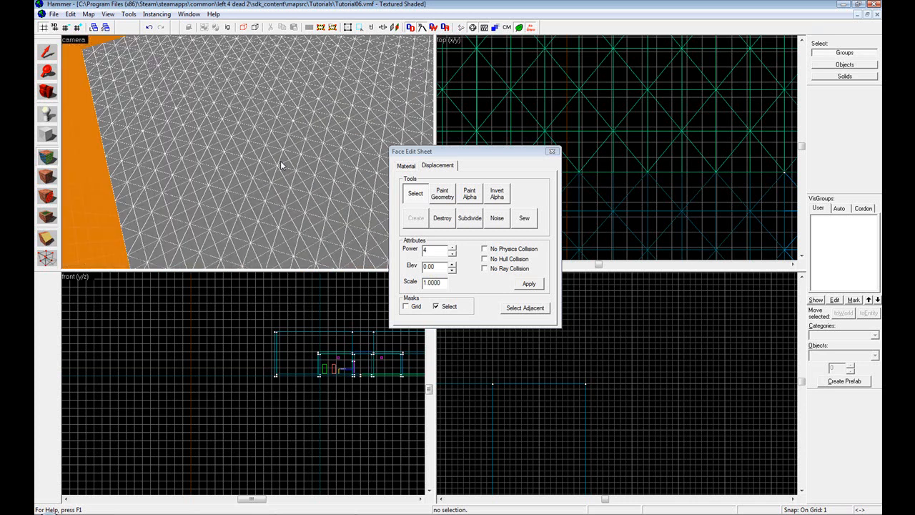
key("s")
key("s")
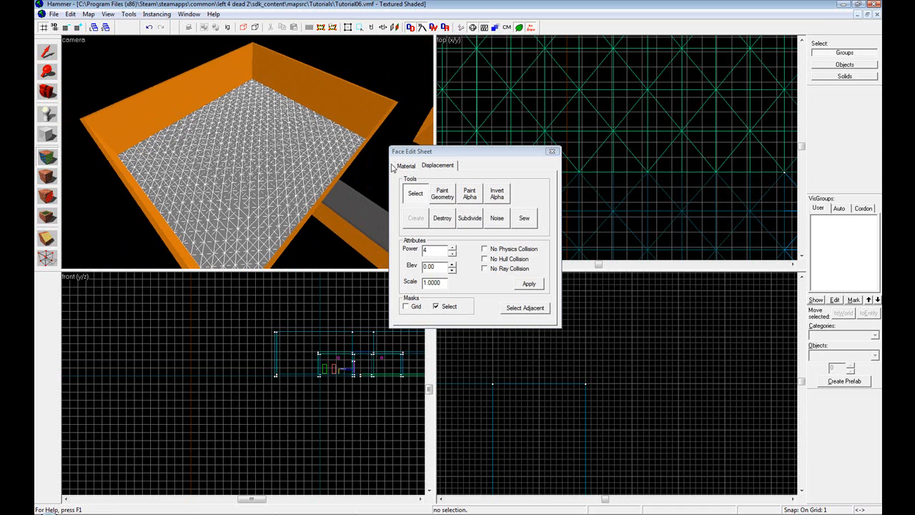
Start Paint Geometry in Raise/Lower mode along the face normal with distance 14 and a spatial radius of 71
left_click(442, 195)
left_click_drag(457, 184, 477, 180)
left_click_drag(460, 259, 469, 257)
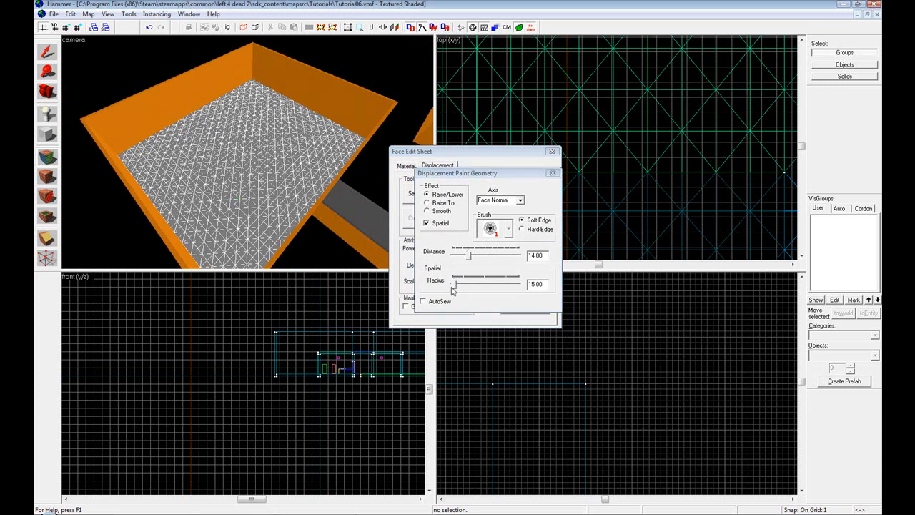
left_click_drag(455, 286, 456, 285)
Raise uneven hills in the middle of the displacement floor with the geometry brush
scroll(230, 191, "up", 1)
scroll(232, 194, "up", 5)
mouse_move(286, 175)
left_mouse_down()
mouse_move(268, 144)
mouse_move(356, 110)
mouse_move(312, 188)
mouse_move(334, 154)
left_mouse_up()
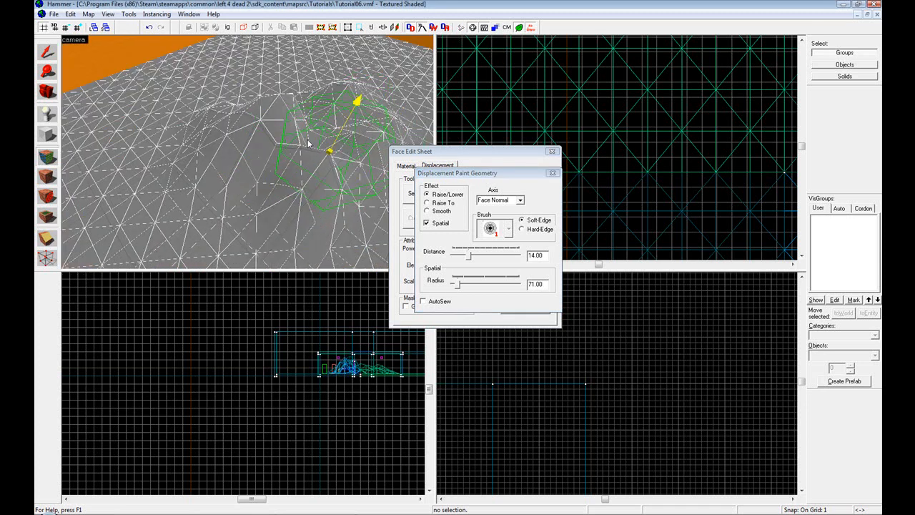
scroll(238, 136, "down", 5)
mouse_move(238, 136)
left_mouse_down()
mouse_move(281, 161)
mouse_move(264, 131)
left_mouse_up()
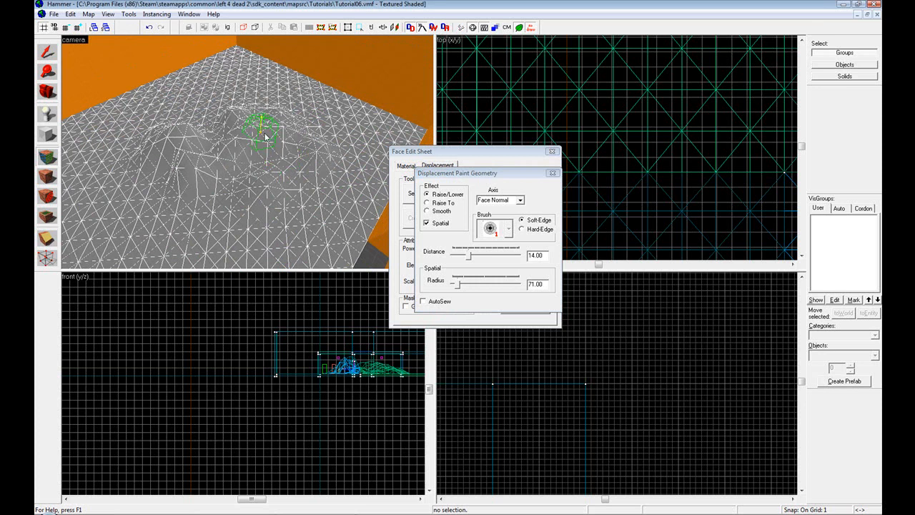
Lower the hills in the middle of the displacement floor into a deep pit with the geometry brush
key("a")
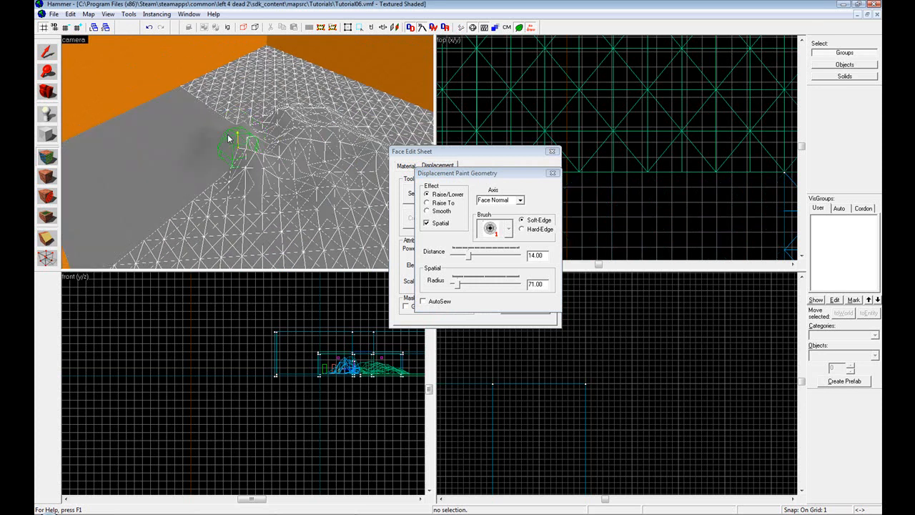
mouse_move(243, 143)
right_mouse_down()
mouse_move(225, 132)
mouse_move(215, 138)
mouse_move(270, 154)
mouse_move(254, 173)
mouse_move(261, 179)
mouse_move(252, 170)
right_mouse_up()
scroll(230, 133, "up", 3)
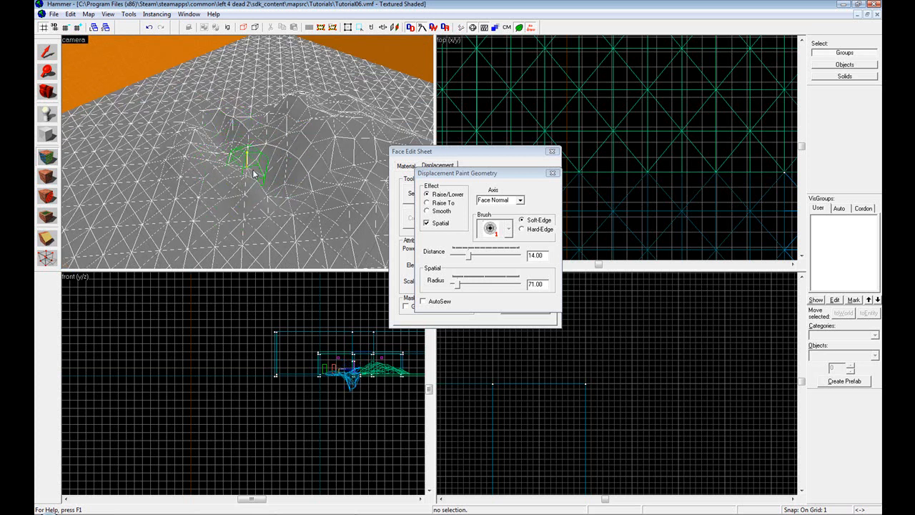
scroll(252, 165, "down", 2)
left_click_drag(261, 146, 269, 139)
mouse_move(268, 138)
left_mouse_down()
mouse_move(205, 139)
mouse_move(201, 152)
mouse_move(271, 116)
mouse_move(247, 133)
mouse_move(274, 150)
mouse_move(265, 153)
mouse_move(292, 188)
mouse_move(235, 153)
mouse_move(341, 154)
mouse_move(318, 168)
mouse_move(304, 117)
mouse_move(306, 161)
mouse_move(312, 129)
mouse_move(300, 183)
mouse_move(288, 189)
left_mouse_up()
scroll(288, 187, "up", 4)
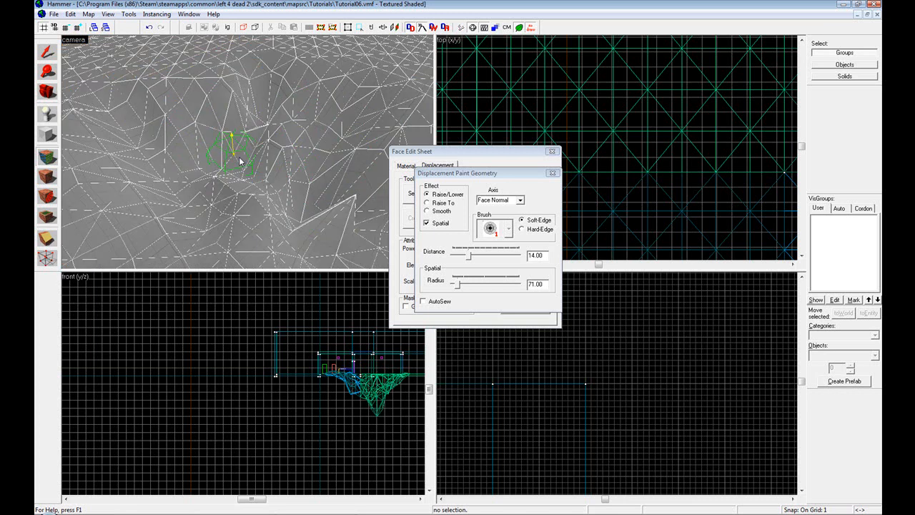
key("z")
key("s")
key("z")
mouse_move(242, 134)
left_mouse_down()
mouse_move(259, 160)
mouse_move(227, 163)
mouse_move(230, 152)
mouse_move(224, 172)
left_mouse_up()
key("z")
Raise a tall mound in the corner of the displacement floor with the geometry brush
key("w")
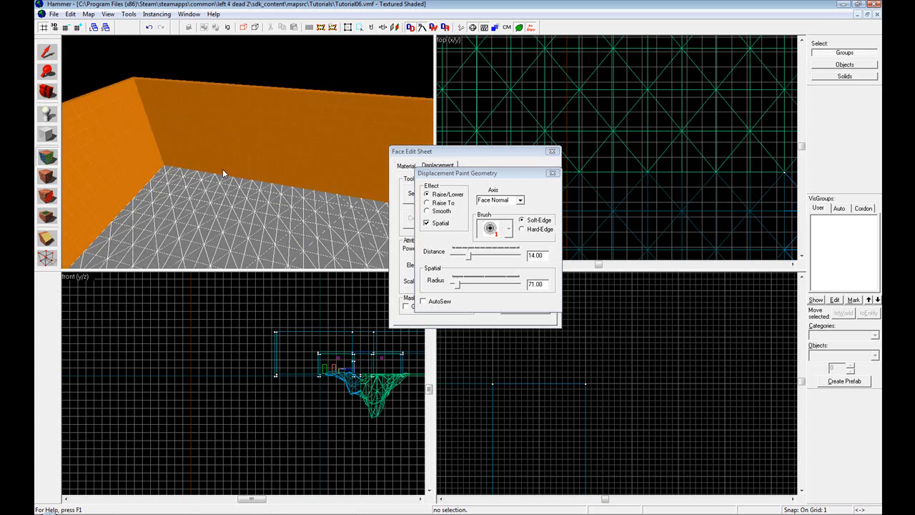
key("z")
mouse_move(216, 131)
left_mouse_down()
mouse_move(206, 93)
mouse_move(285, 85)
left_mouse_up()
Switch the brush to Smooth, set its distance to 52, and smooth the top of the corner mound
left_click(445, 211)
mouse_move(210, 77)
left_mouse_down()
mouse_move(203, 82)
mouse_move(226, 87)
left_mouse_up()
left_click_drag(471, 256, 485, 257)
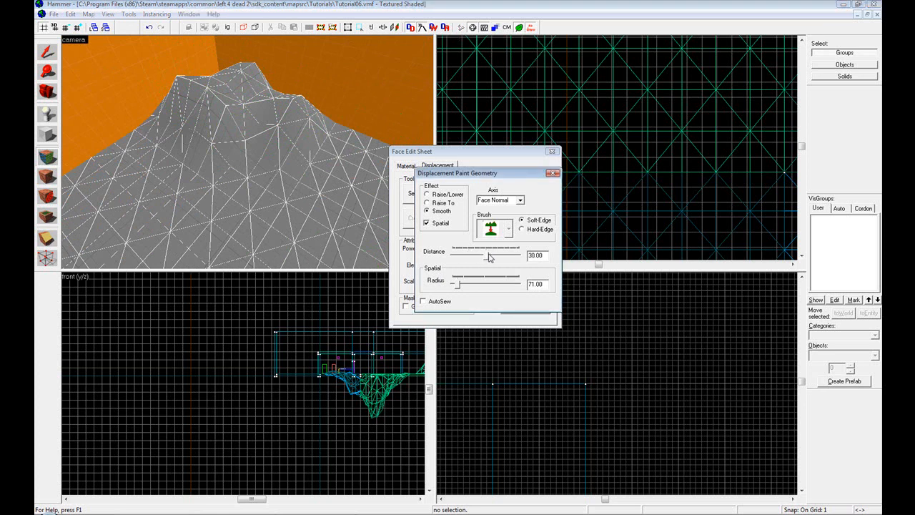
left_click_drag(192, 94, 259, 109)
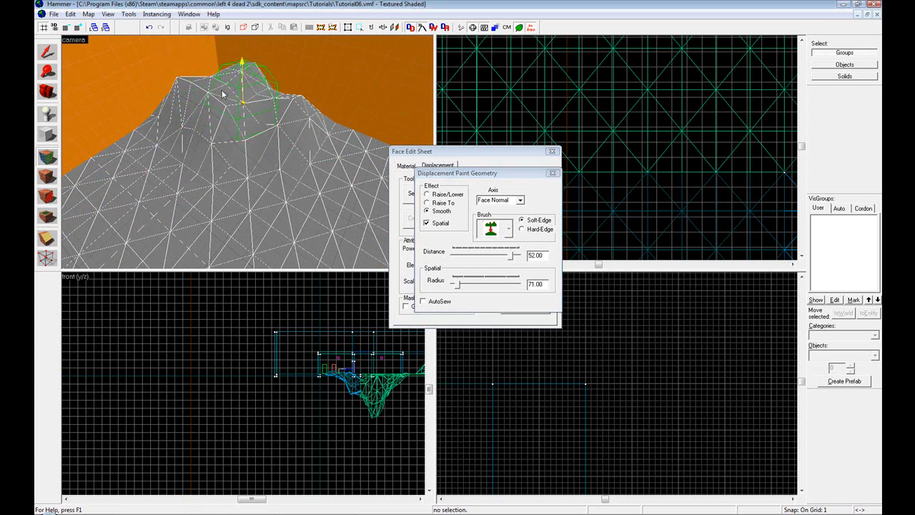
Switch the brush back to Raise/Lower, try lowering the corner mound's peak, and undo all strokes in the corner
left_click(453, 196)
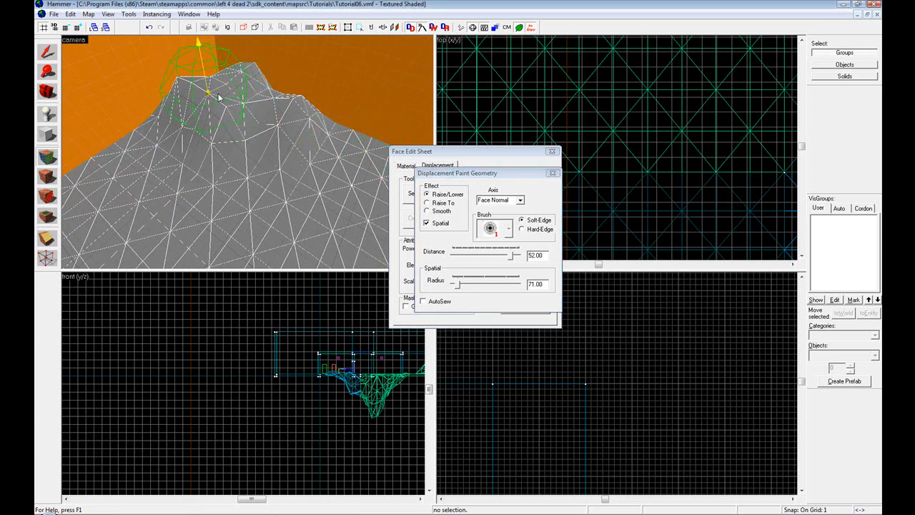
right_click(193, 95)
right_click(242, 90)
key("ctrl+z")
key("ctrl+z")
key("ctrl+z")
key("ctrl+z")
key("ctrl+z")
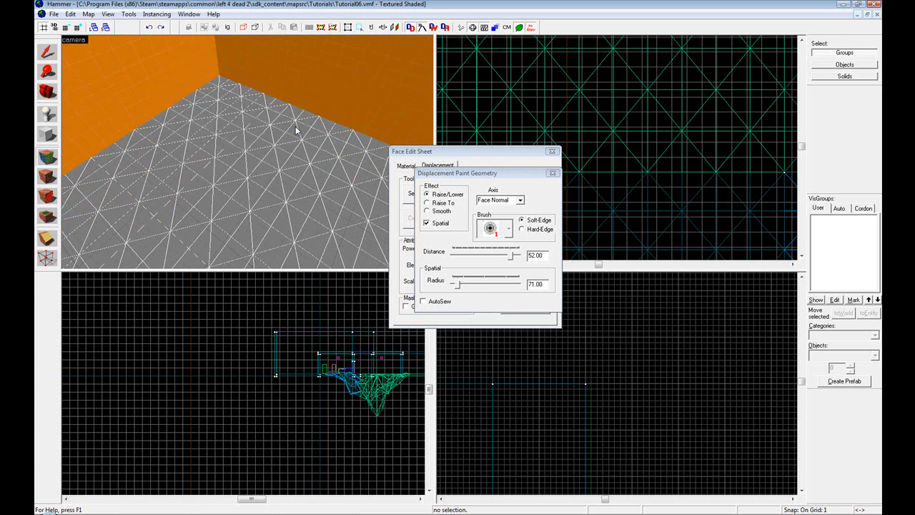
Lower the centre of the pit into a steep, narrow hole with the brush distance at 52
key("z")
key("w")
key("z")
left_click(269, 131)
left_click(282, 152)
right_click(285, 153)
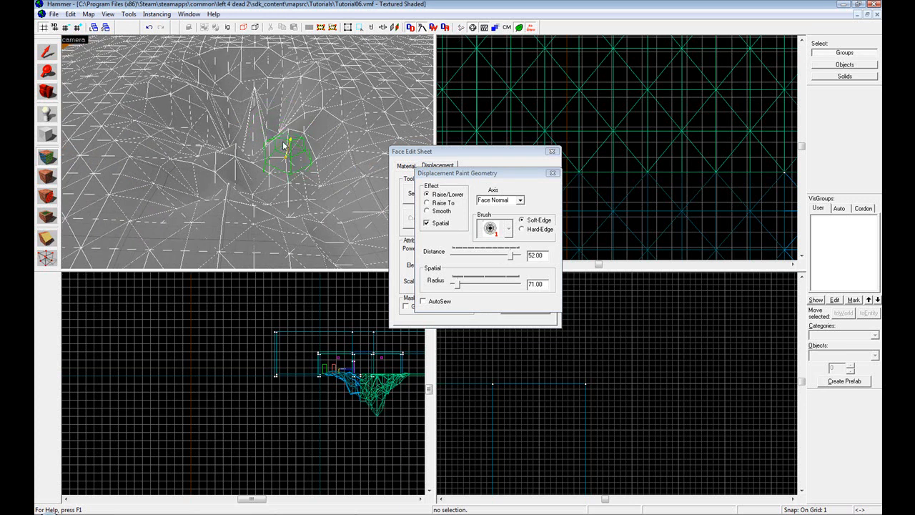
right_click(260, 131)
right_click(257, 150)
key("Down")
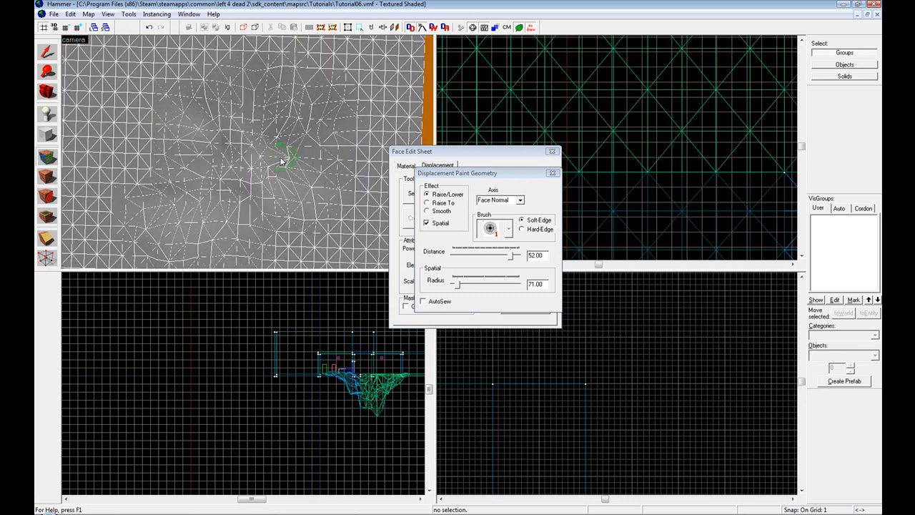
mouse_move(273, 163)
right_mouse_down()
mouse_move(246, 147)
mouse_move(250, 163)
right_mouse_up()
key("Up")
key("Down")
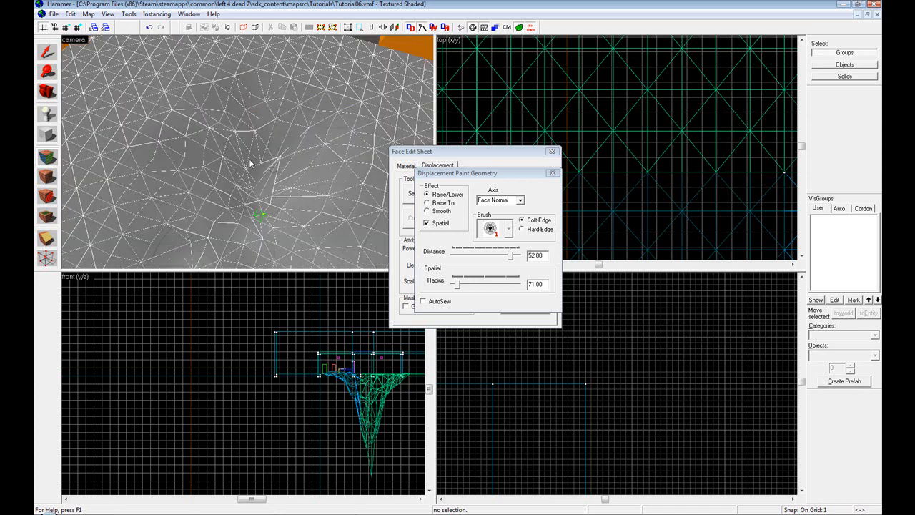
Try reshaping the steep hole with further brush strokes, and undo the pit strokes back to the raised hills
scroll(250, 164, "up", 3)
scroll(250, 164, "down", 5)
key("Up")
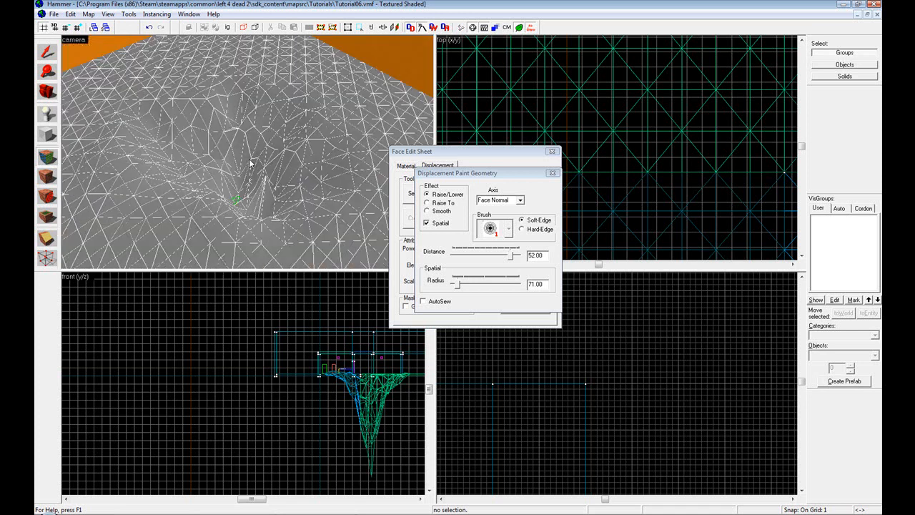
scroll(261, 208, "up", 3)
mouse_move(239, 215)
right_mouse_down()
mouse_move(258, 210)
mouse_move(217, 183)
right_mouse_up()
left_click_drag(294, 188, 290, 188)
scroll(290, 188, "down", 6)
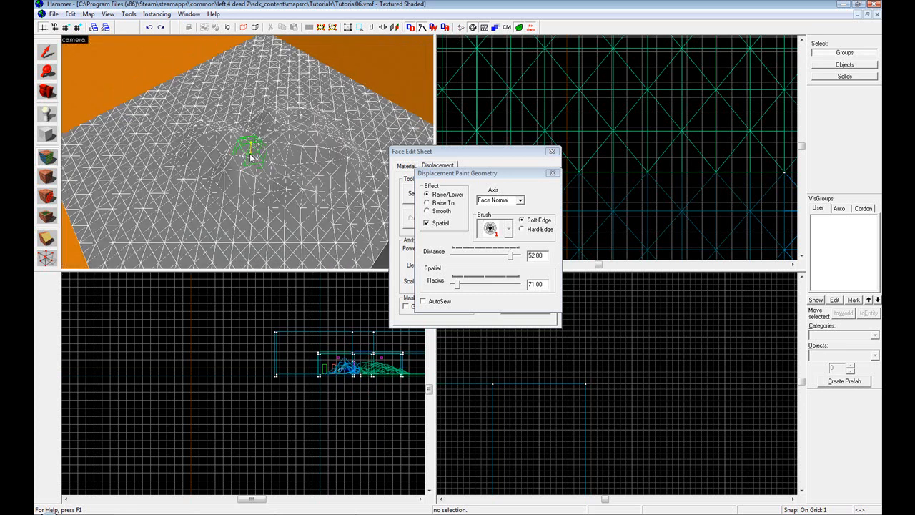
Undo the large-distance raise, reduce the brush distance, raise a peak on the hills, and close the Paint Geometry settings
mouse_move(280, 152)
left_mouse_down()
mouse_move(257, 121)
mouse_move(284, 106)
mouse_move(289, 114)
left_mouse_up()
key("ctrl+z")
left_click_drag(513, 257, 475, 256)
left_click_drag(357, 143, 341, 144)
left_click(553, 174)
Set the texture scale of the four displacement faces to 0.10 in X and Y and close the face editor
left_click(408, 166)
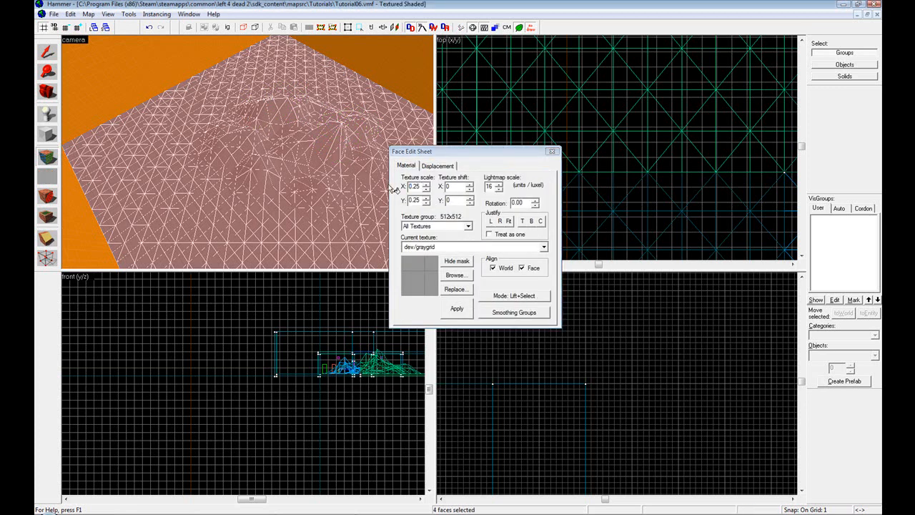
mouse_move(424, 187)
left_mouse_down()
mouse_move(414, 187)
mouse_move(418, 200)
left_mouse_up()
type("0.10")
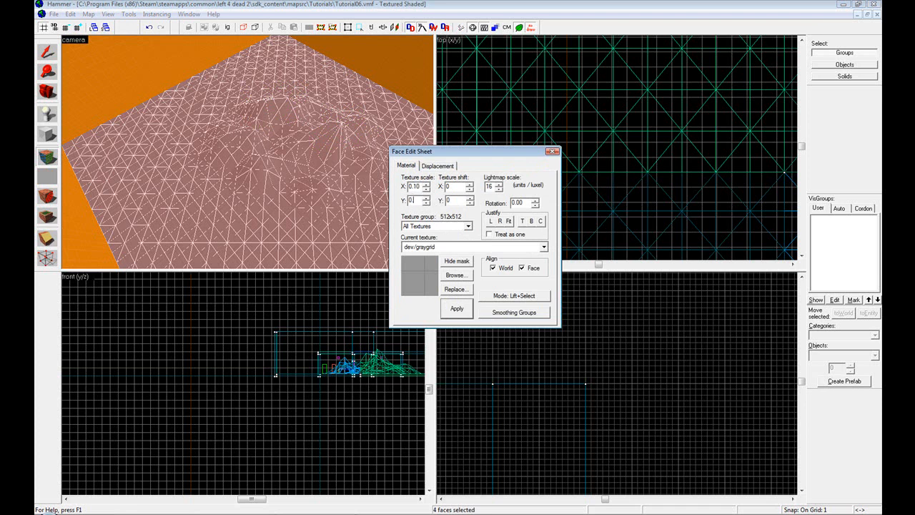
left_click(552, 152)
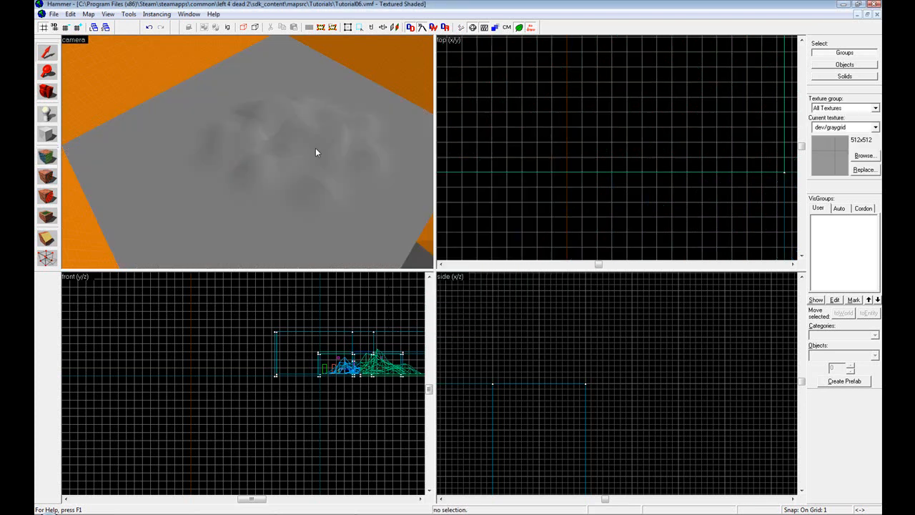
Reopen the face editor and select the top faces of all four floor displacements together
scroll(315, 149, "up", 4)
scroll(315, 148, "down", 5)
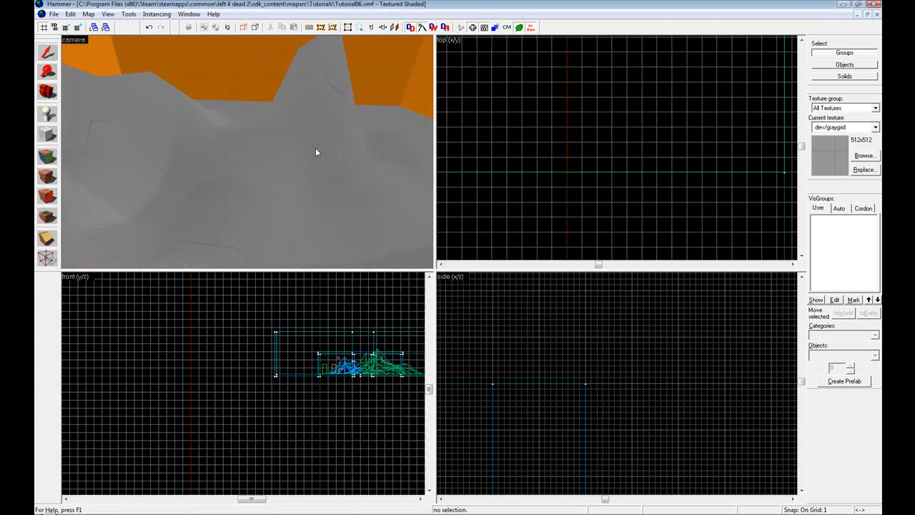
left_click(182, 178)
left_click(342, 162, "ctrl")
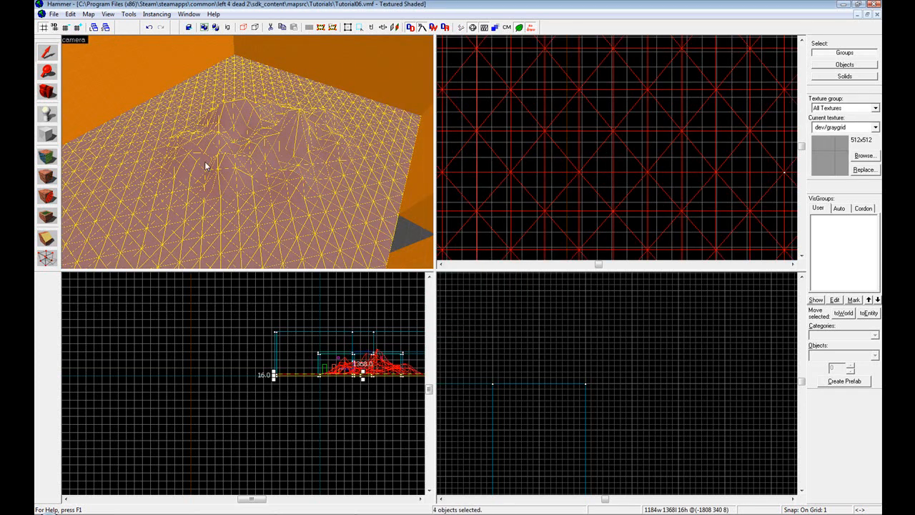
left_click(52, 158)
left_click(223, 168)
left_click(150, 160)
left_click(231, 105)
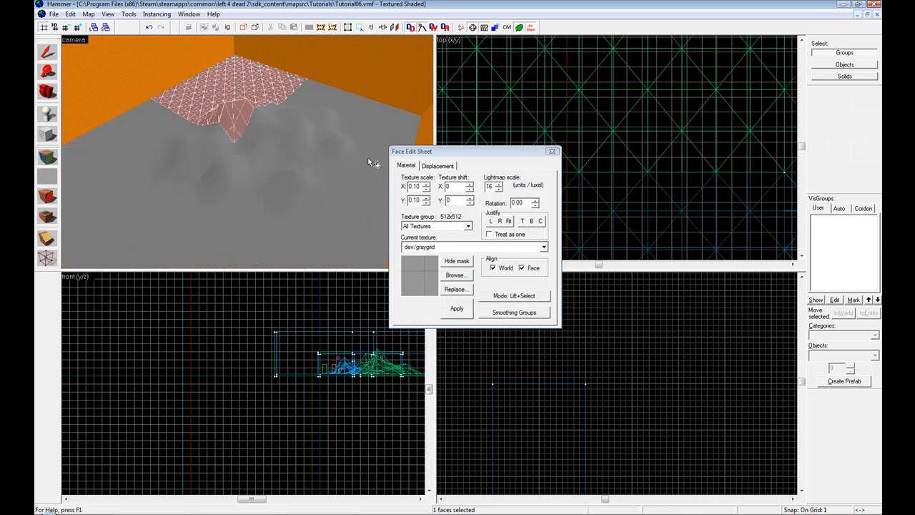
left_click(369, 161, "ctrl")
left_click(278, 230, "ctrl")
left_click(161, 175, "ctrl")
Sew the four selected displacements together and check the AutoSew option in the Paint Geometry settings
left_click(447, 165)
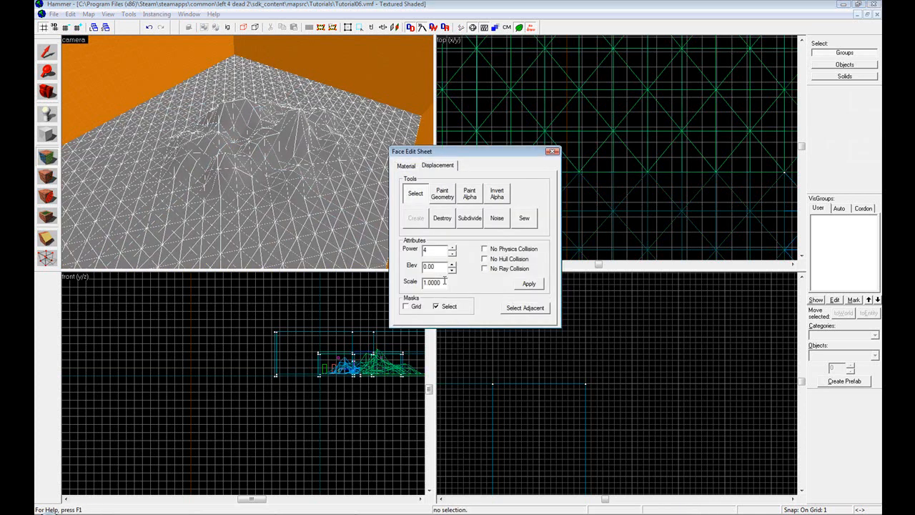
left_click(526, 223)
left_click(442, 193)
left_click(438, 303)
left_click(438, 303)
left_click(554, 174)
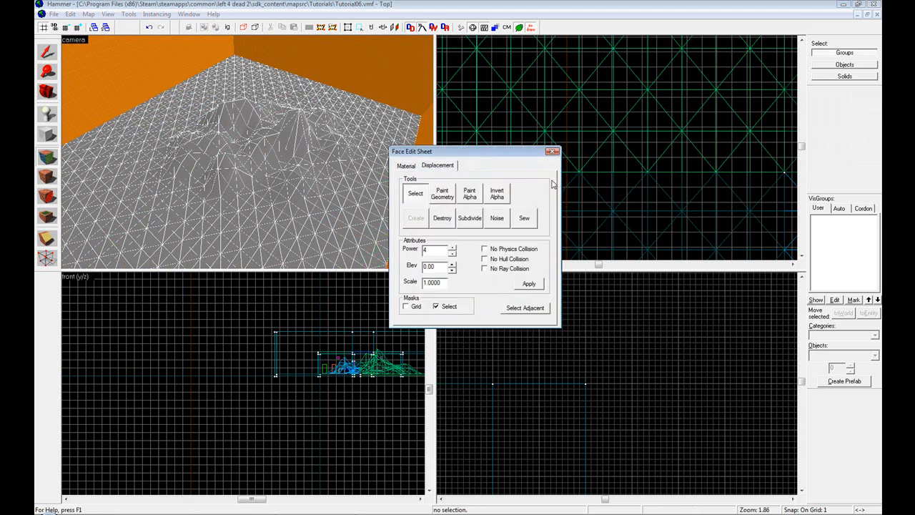
Sew the floor displacements again as two adjacent pairs and close the face editor
left_click(338, 212)
left_click(346, 170, "ctrl")
left_click(525, 219)
left_click(200, 163)
left_click(245, 117, "ctrl")
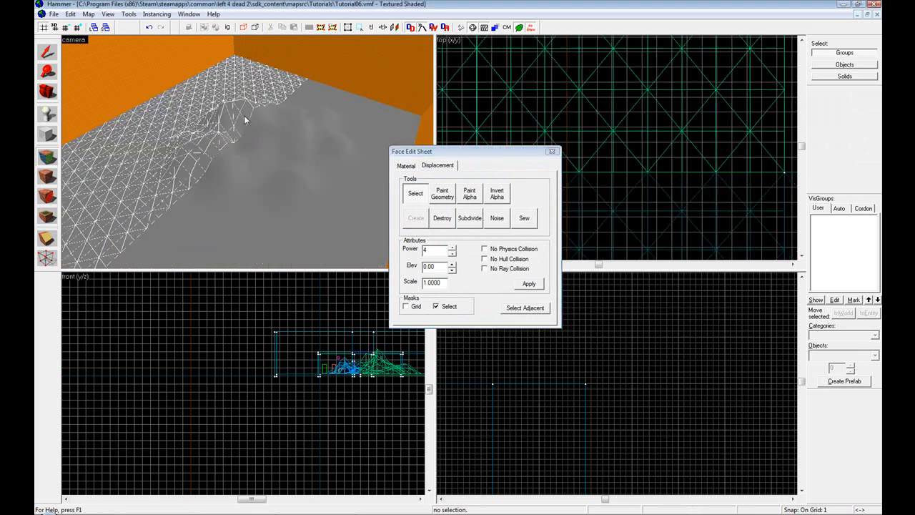
left_click(535, 218)
left_click(553, 152)
Examine the sewn hills from close up and the whole walled area from above
key("z")
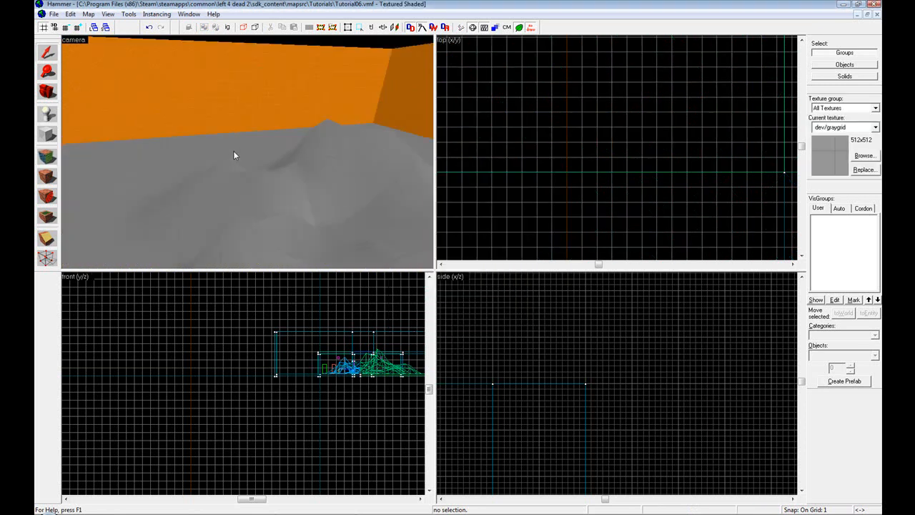
key("w")
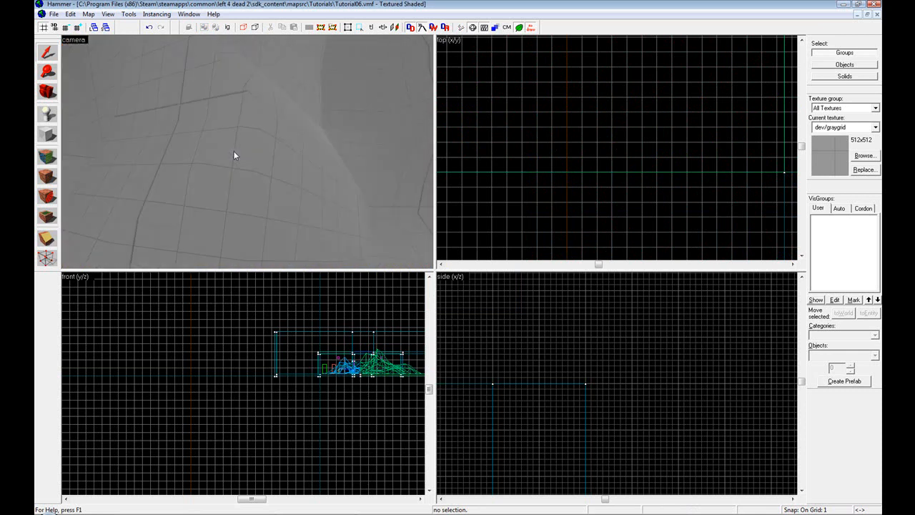
key("s")
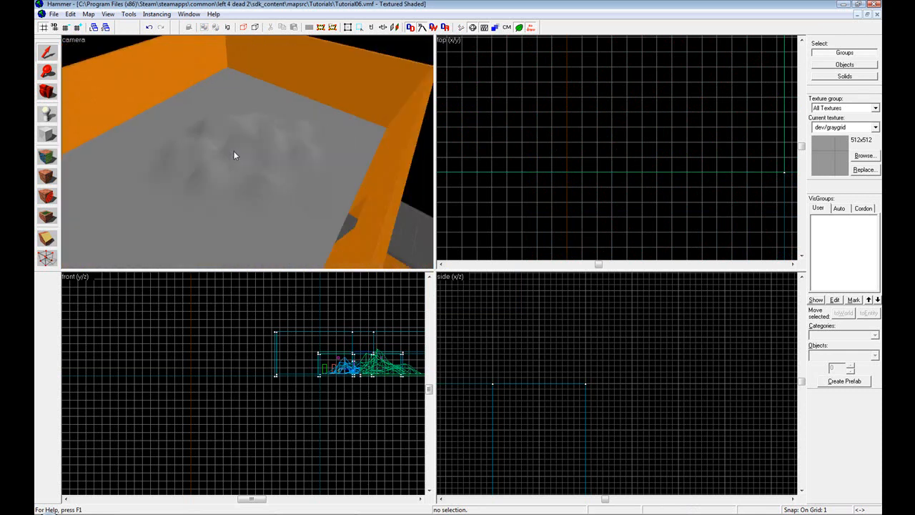
key("s")
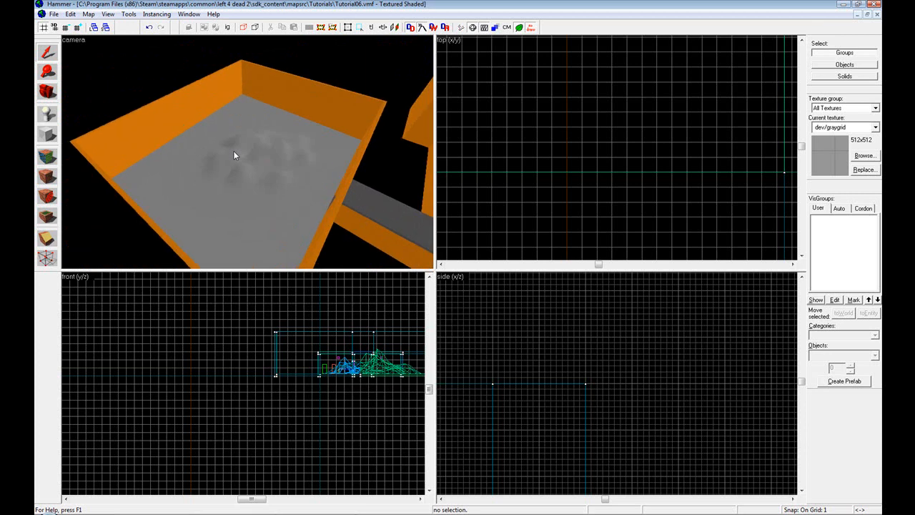
key("a")
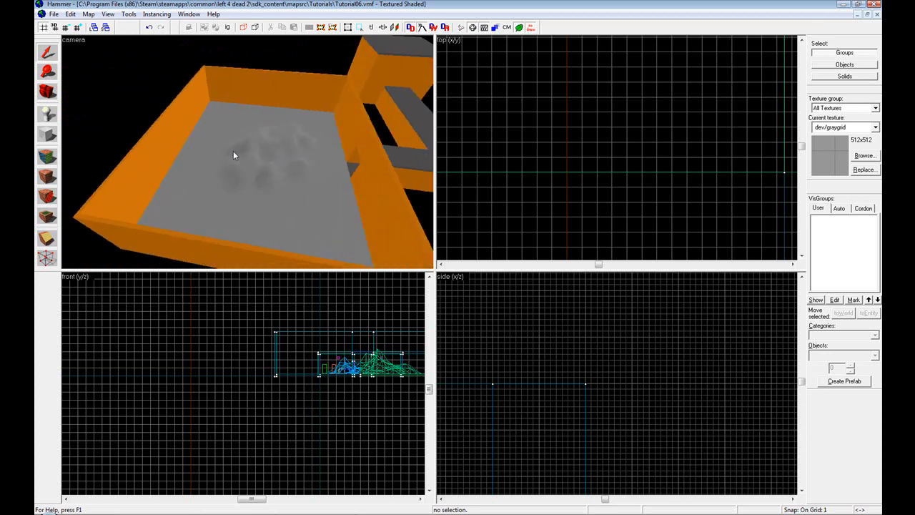
key("d")
Start the Block tool and choose the blue skybox/sky_l4d_c2m1 texture from the textures filtered by skybox
key("shift+b")
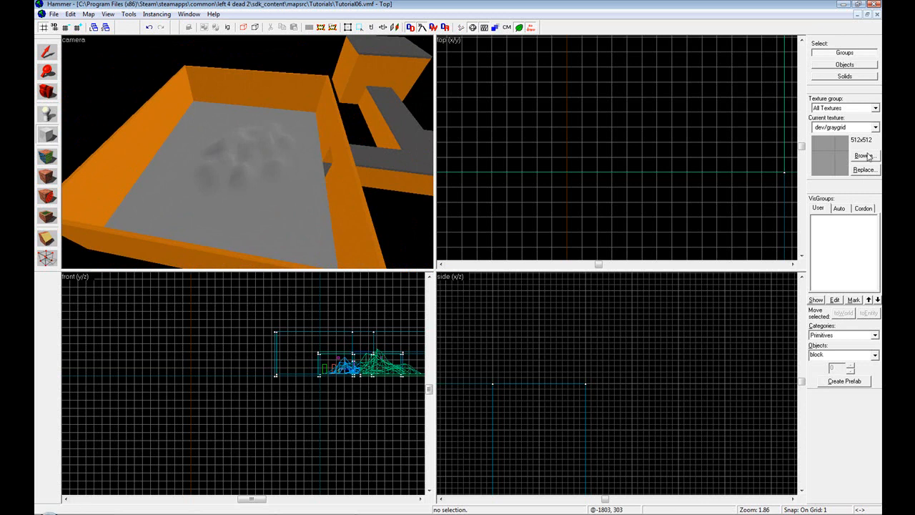
key("z")
key("d")
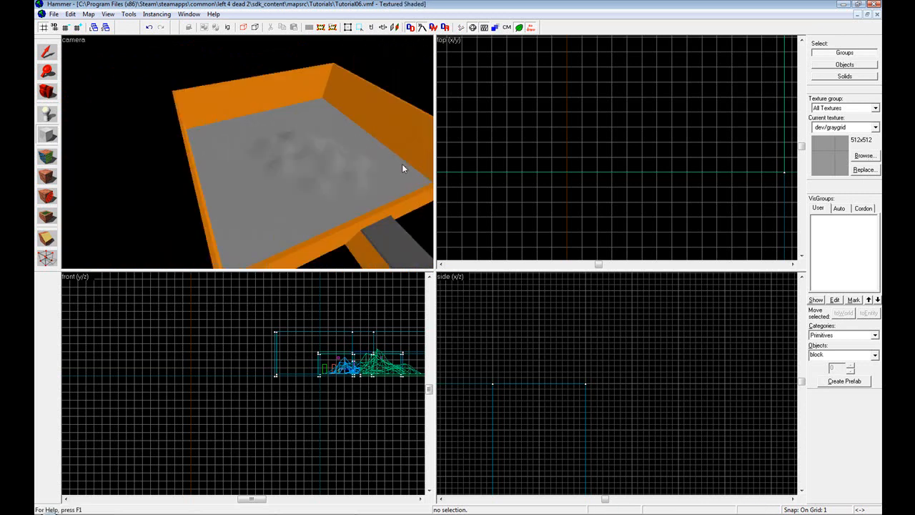
key("a")
key("s")
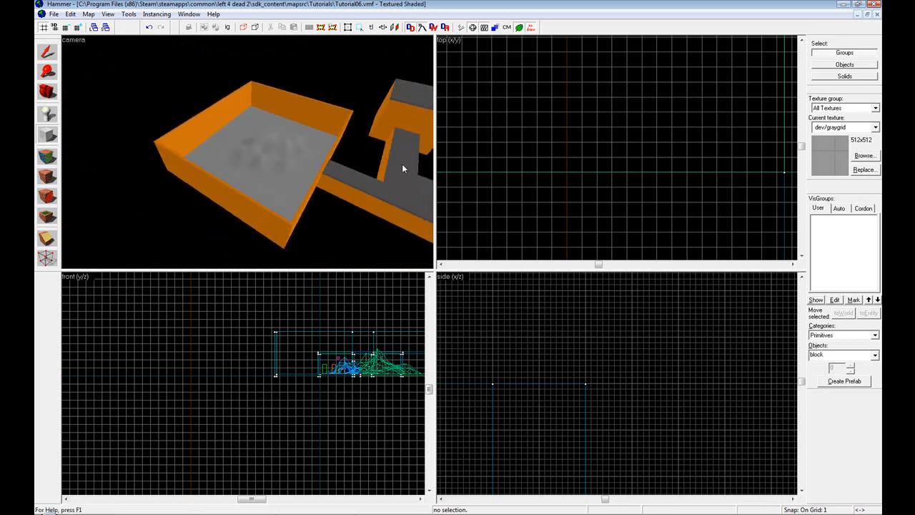
key("w")
key("z")
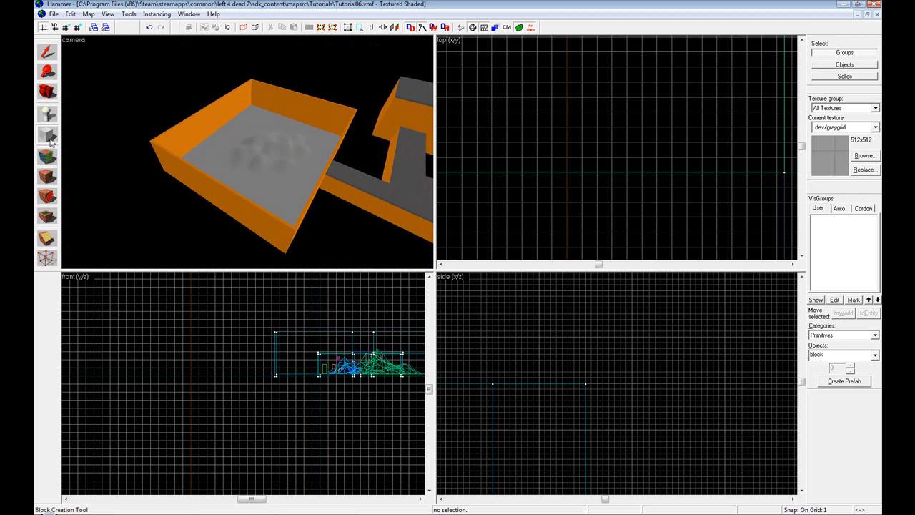
left_click(868, 156)
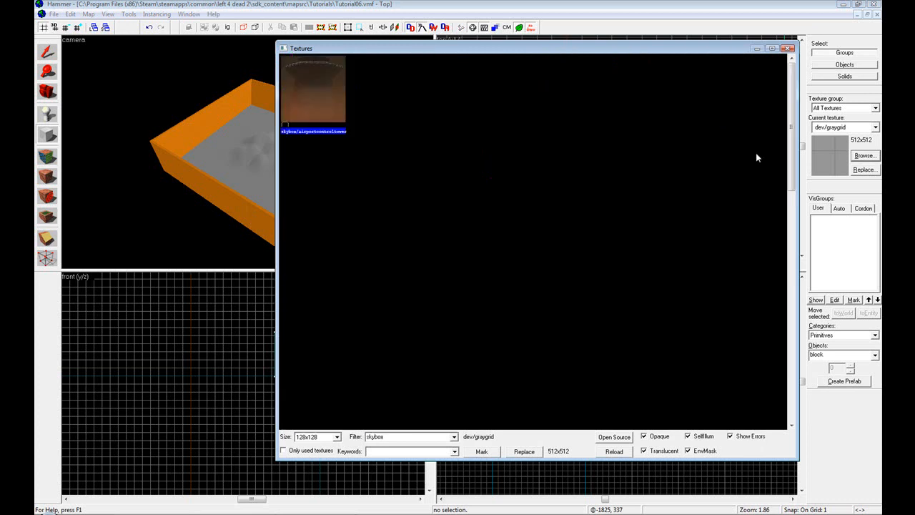
left_click_drag(792, 133, 793, 372)
left_click(591, 386)
double_click(583, 368)
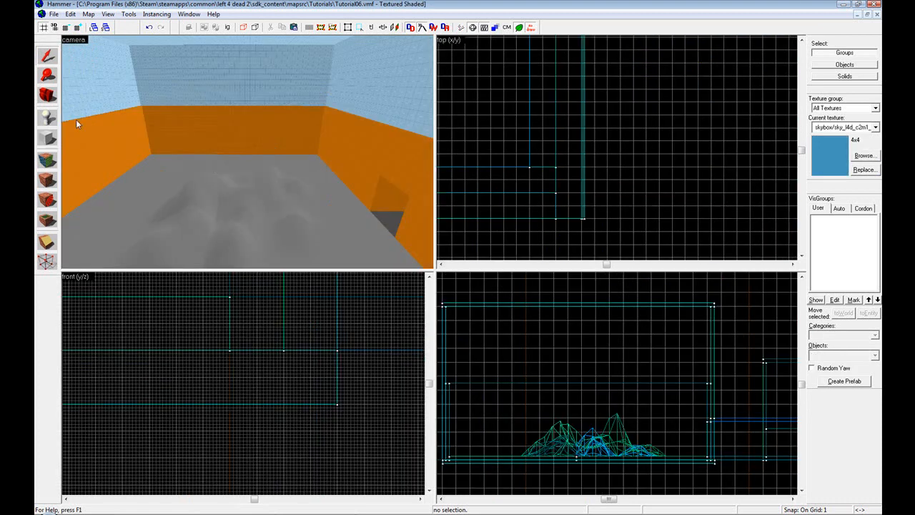
Examine the sky-textured walls and ceiling from inside the terrain area
key("z")
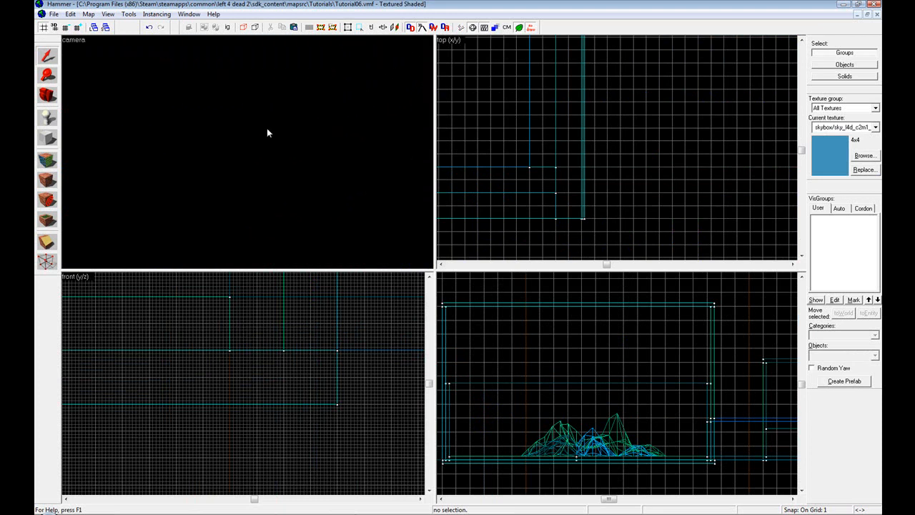
key("z")
key("w")
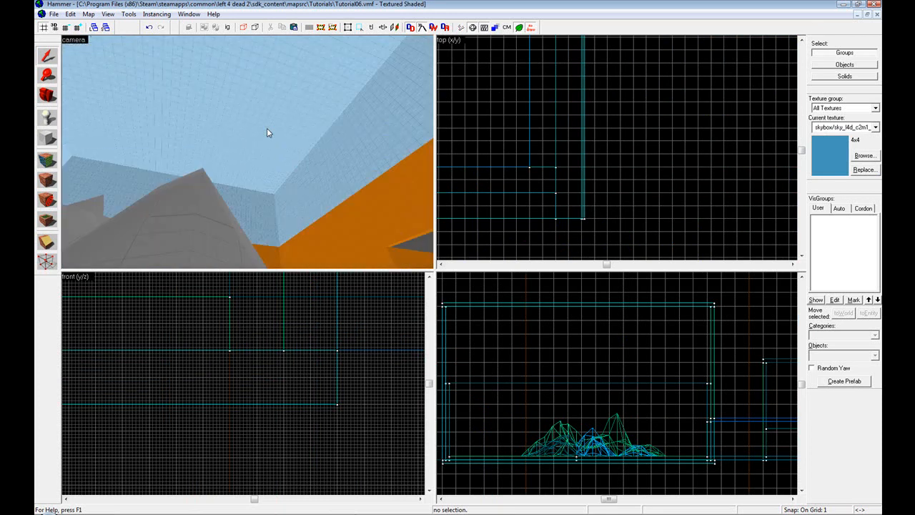
Open the map properties and examine the SkyBox Texture Name value
key("z")
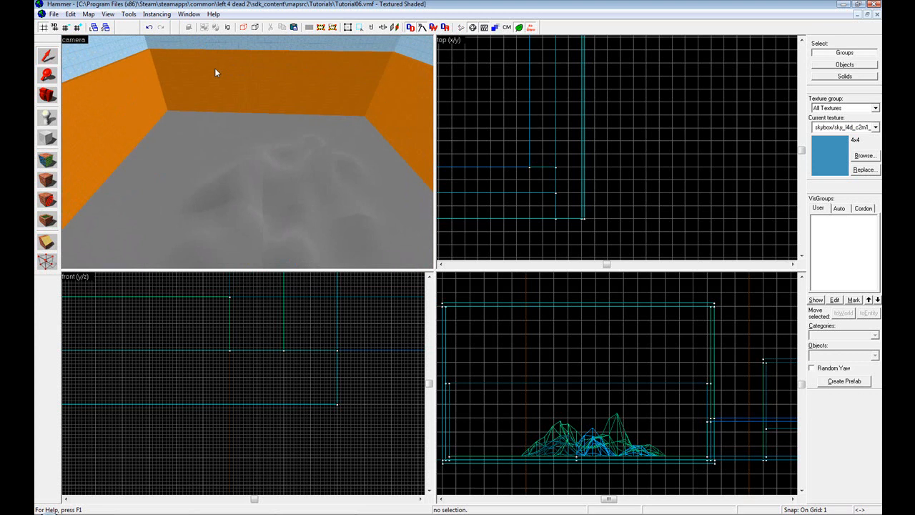
left_click(95, 16)
left_click(161, 193)
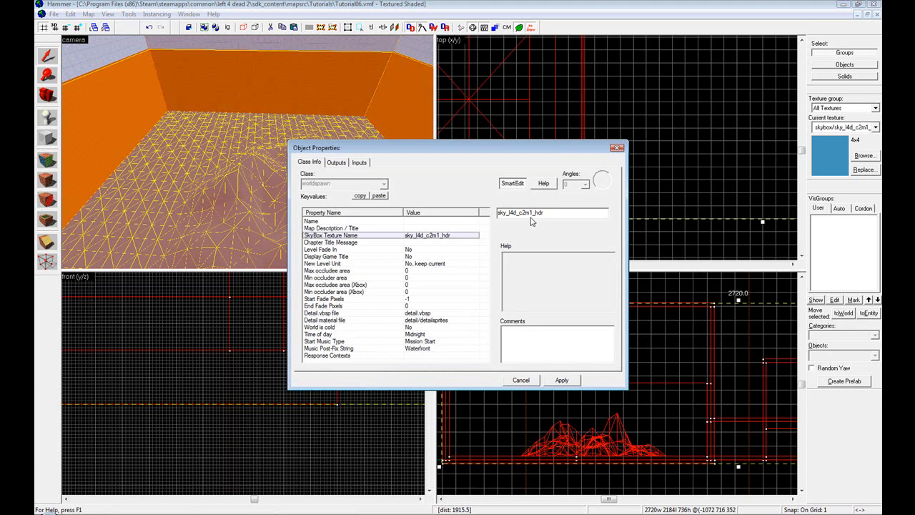
left_click_drag(500, 216, 576, 220)
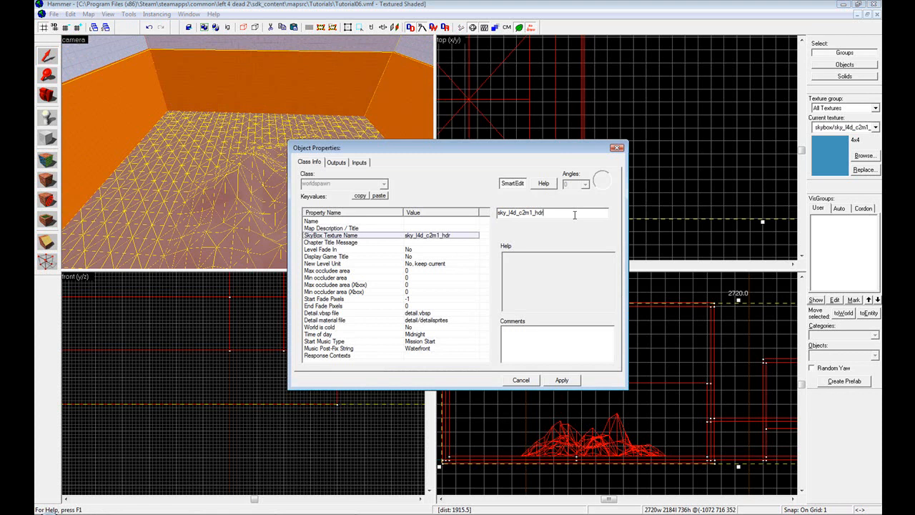
Browse the skybox textures to compare their names with the map's sky setting, and close the texture browser and map properties
left_click(863, 156)
left_click(405, 190)
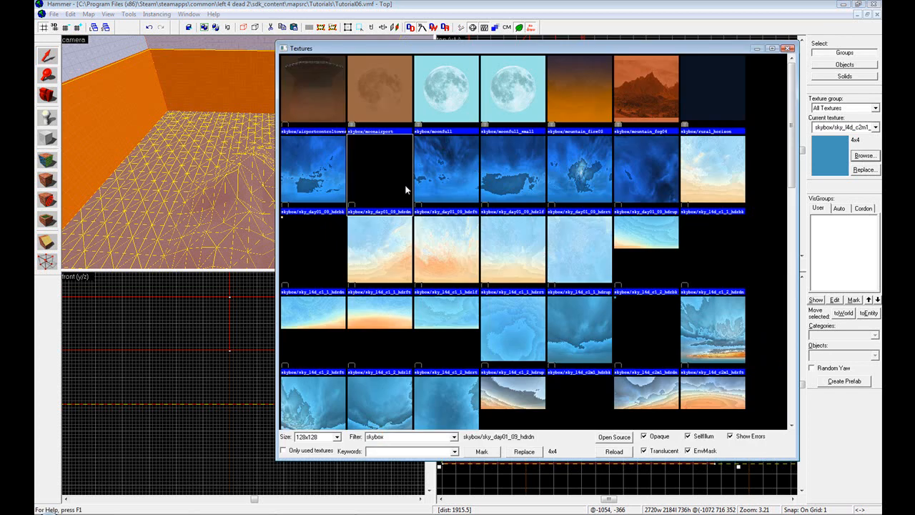
left_click(718, 97)
left_click(715, 255)
scroll(714, 255, "down", 10)
scroll(609, 259, "up", 10)
left_click(787, 49)
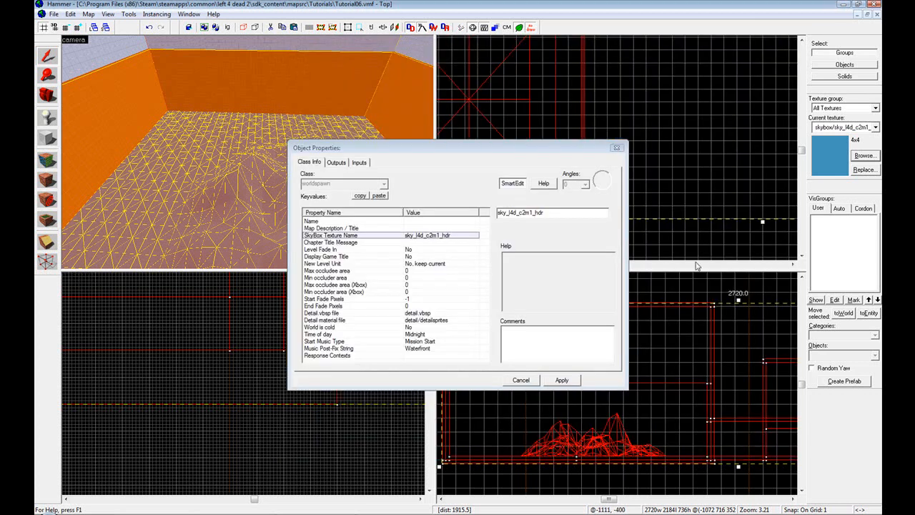
left_click(529, 380)
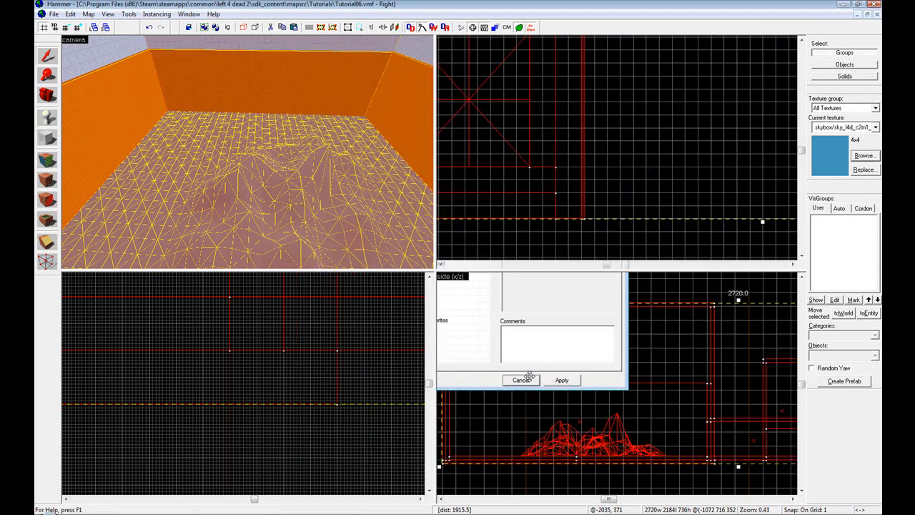
Place a light entity inside the walled terrain area, high above the displacement hills
left_click(43, 123)
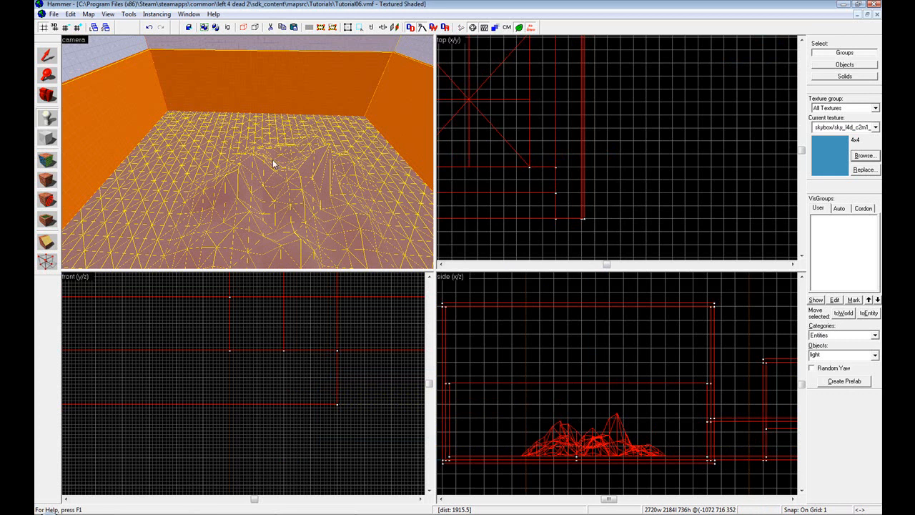
key("z")
key("z")
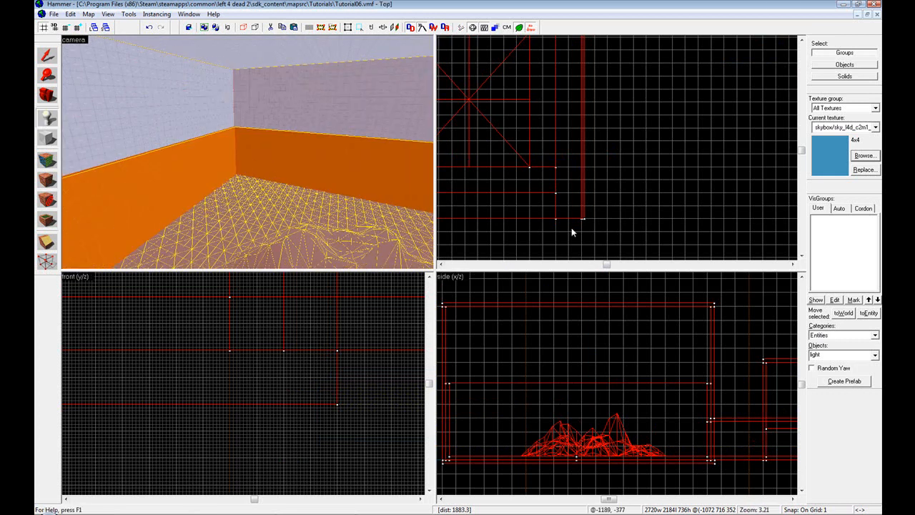
mouse_move(582, 352)
left_mouse_down()
mouse_move(578, 335)
mouse_move(579, 348)
left_mouse_up()
scroll(555, 150, "down", 12)
left_click(498, 103)
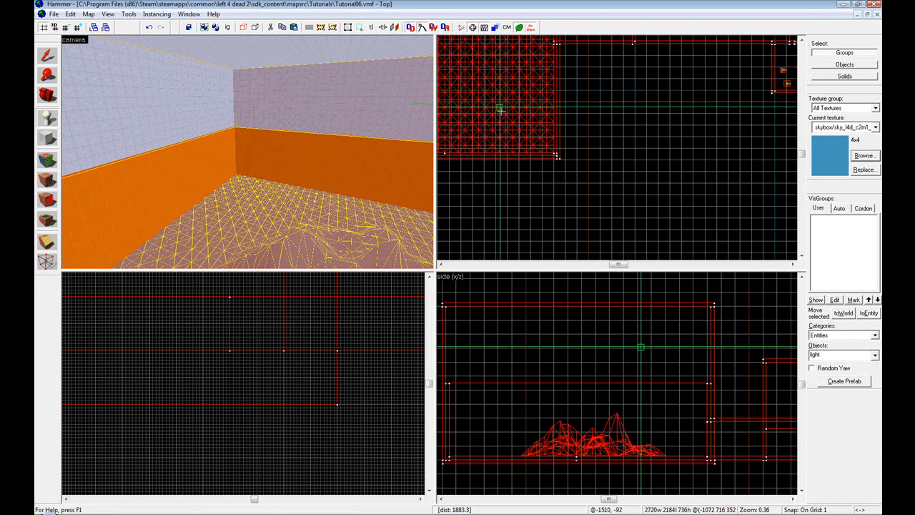
key("Return")
key("shift+s")
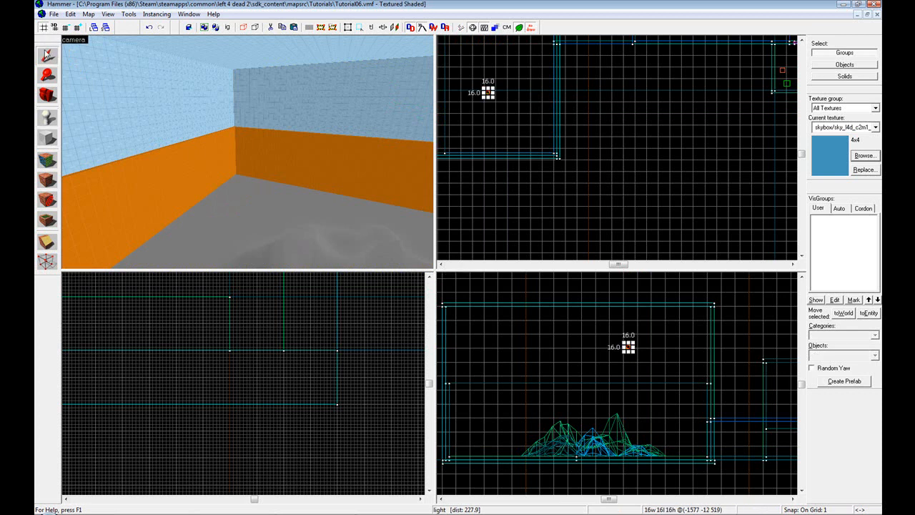
Compile and run the map with BSP, VIS and RAD all set to Normal
left_click(52, 14)
left_click(72, 123)
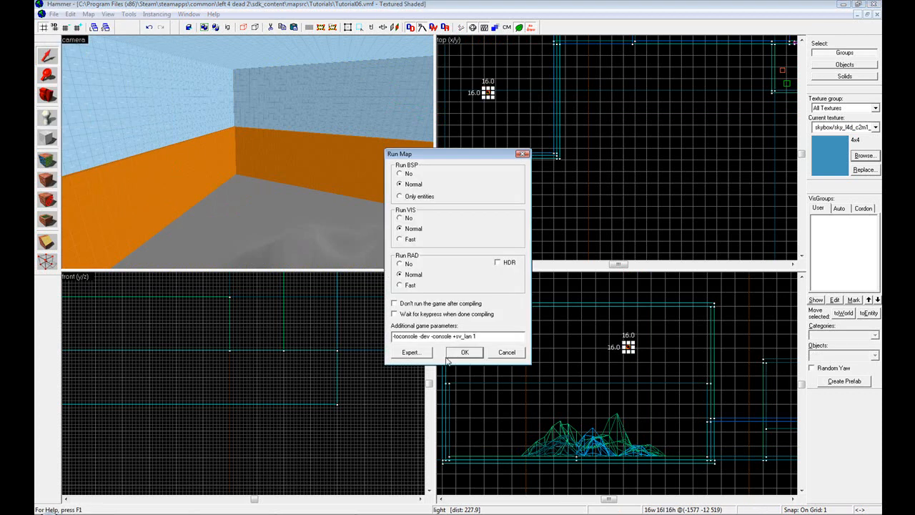
left_click(458, 354)
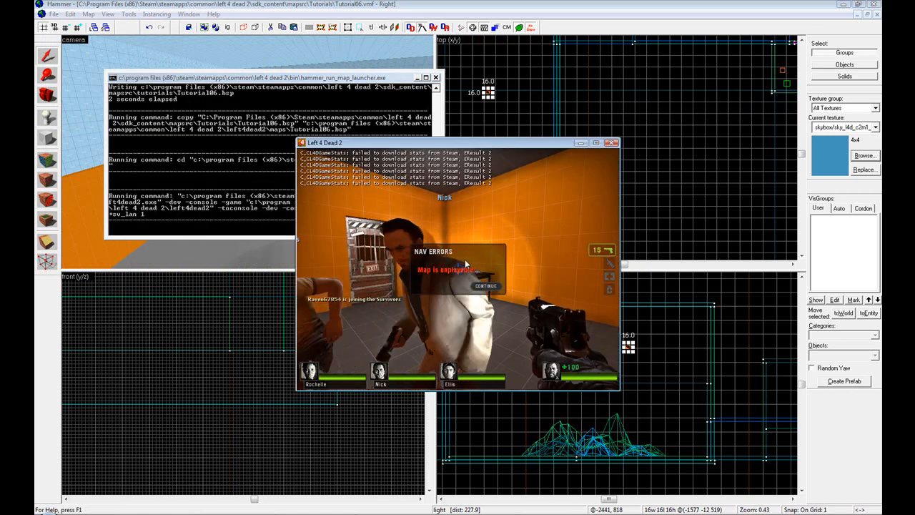
Switch to Left 4 Dead 2, open the exit door and walk through the corridor to the outdoor terrain area
key("w")
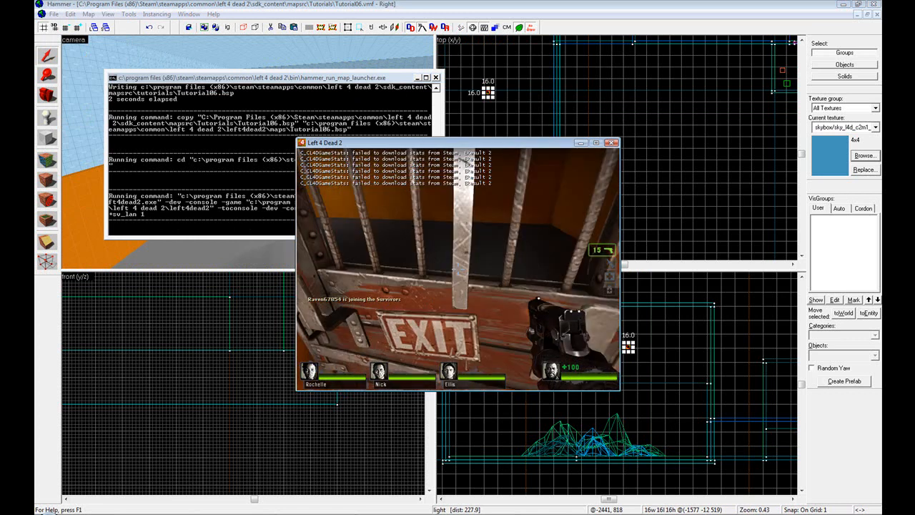
key("e")
key("w")
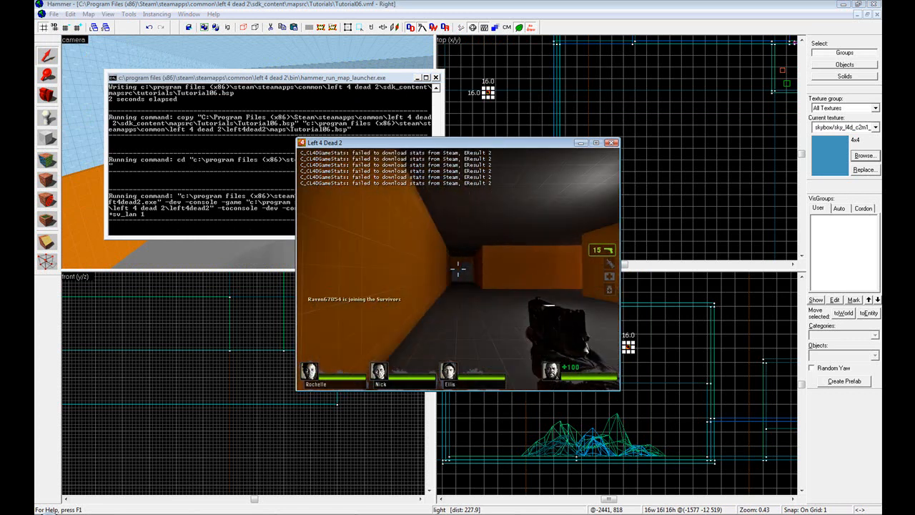
key("w")
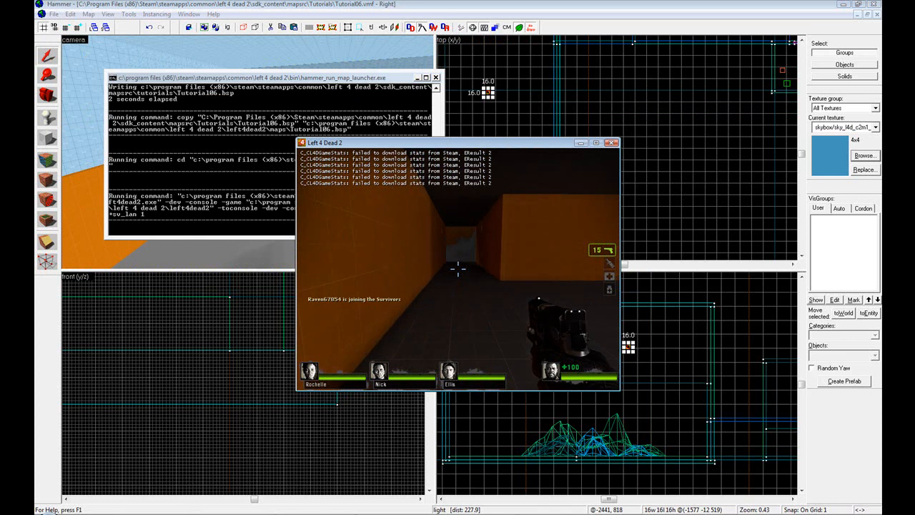
key("w")
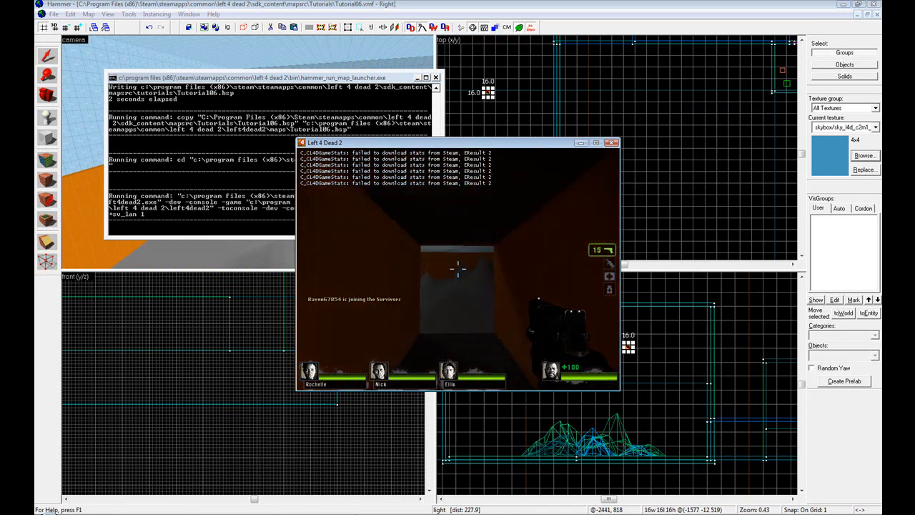
key("w")
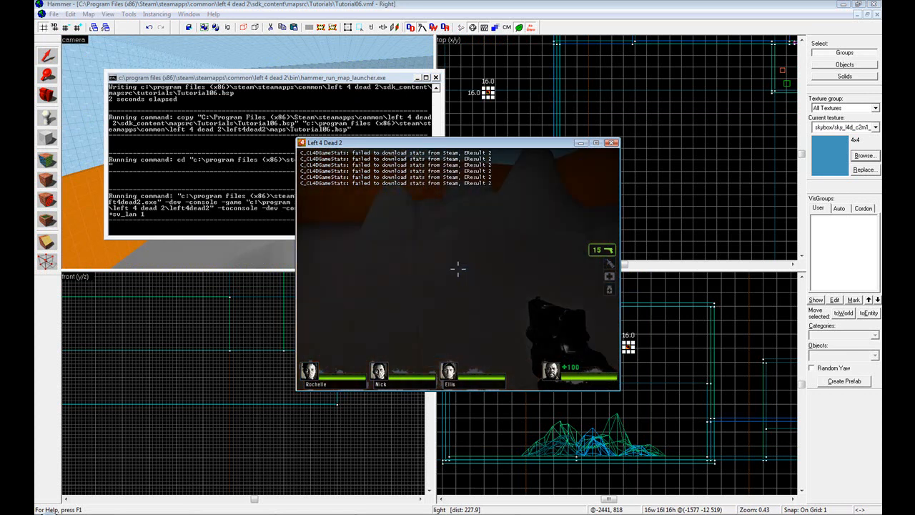
Walk over the displacement hills to inspect them up close, and switch noclip on and off to move clear
key("w")
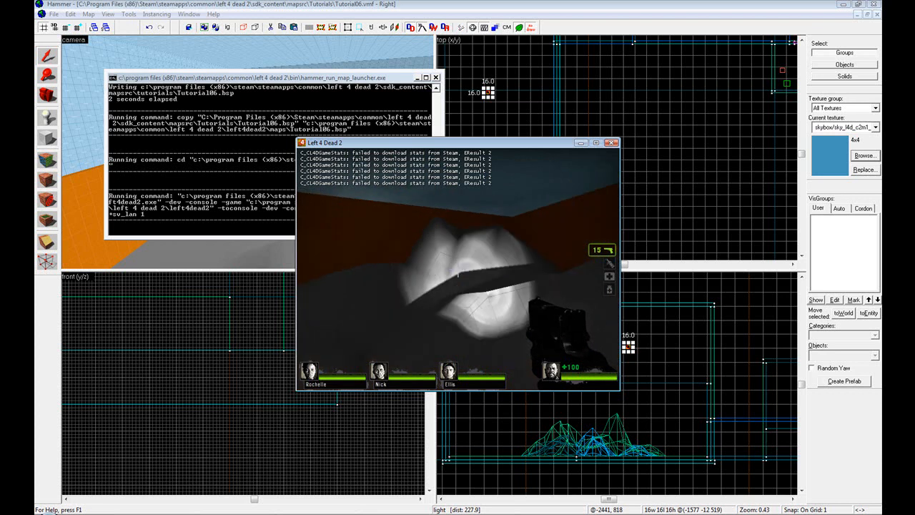
key("w")
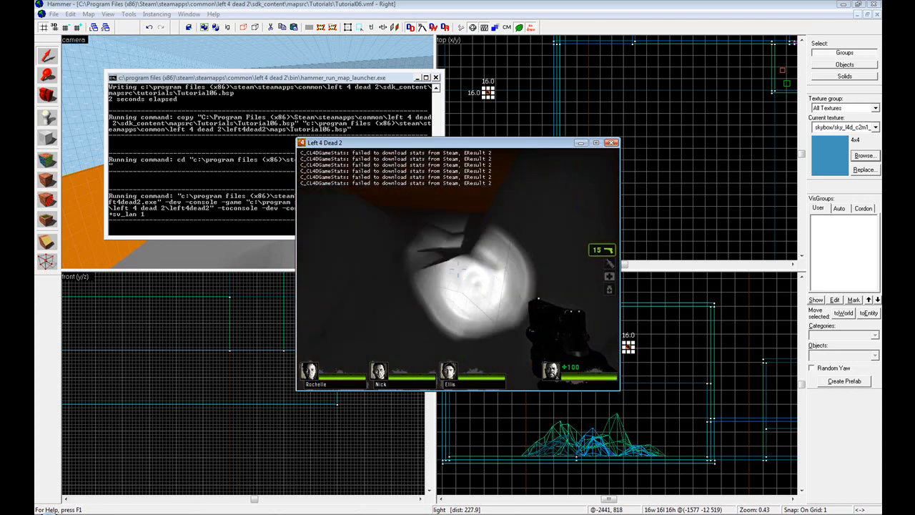
key("w")
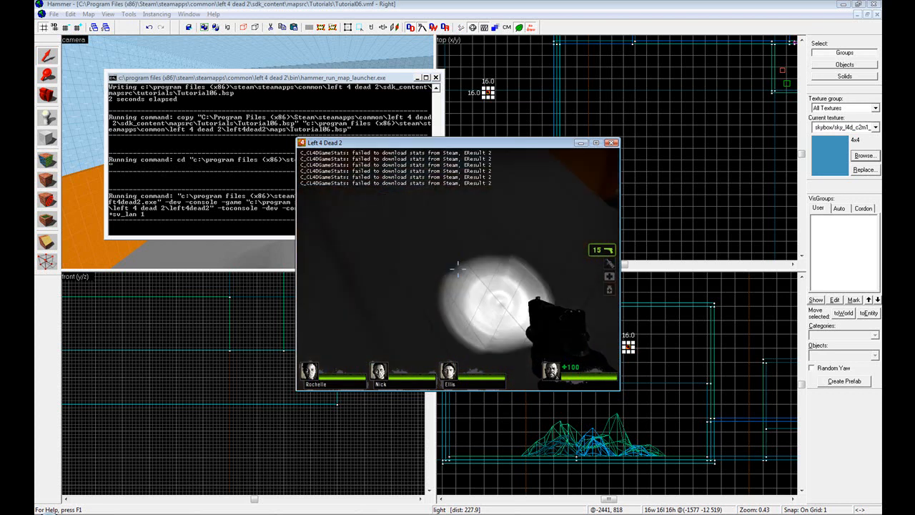
key("w")
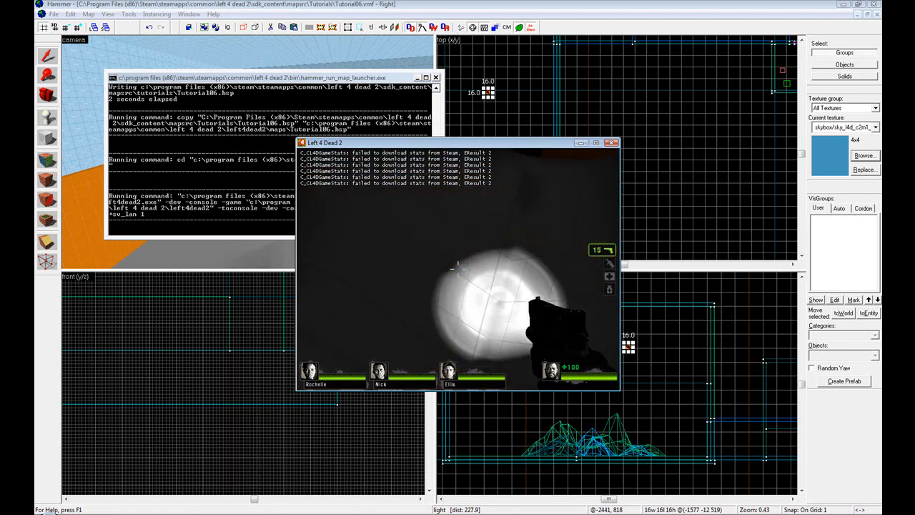
key("Escape")
key("Escape")
key("v")
key("v")
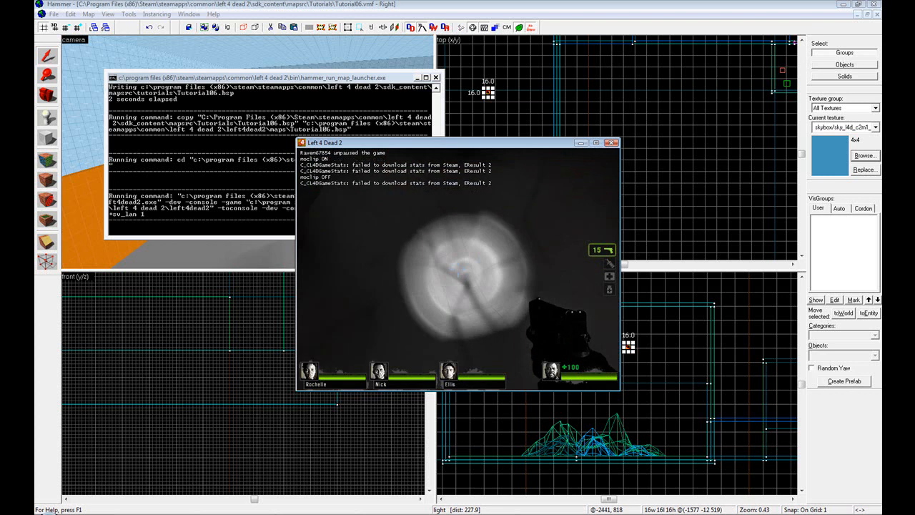
Look around the outdoor area at the walls, corridor doorway, hills and sky, toggling the flashlight
key("w")
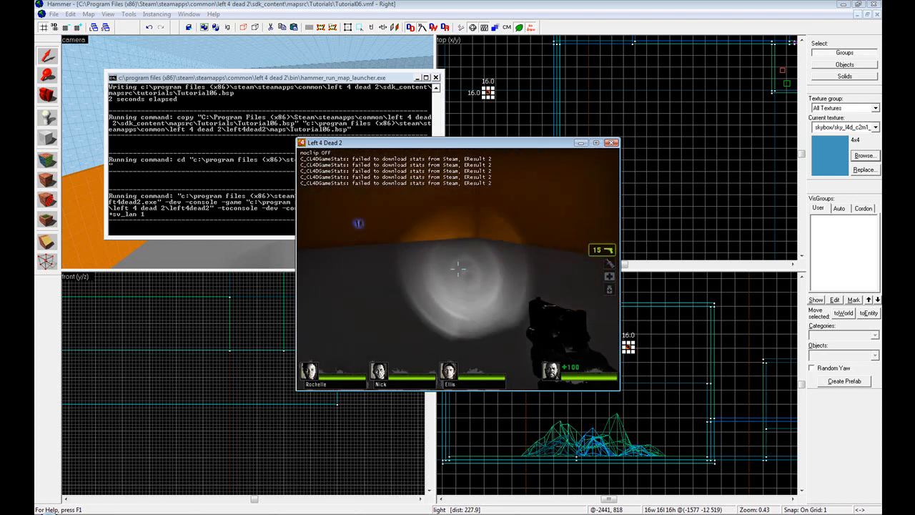
key("f")
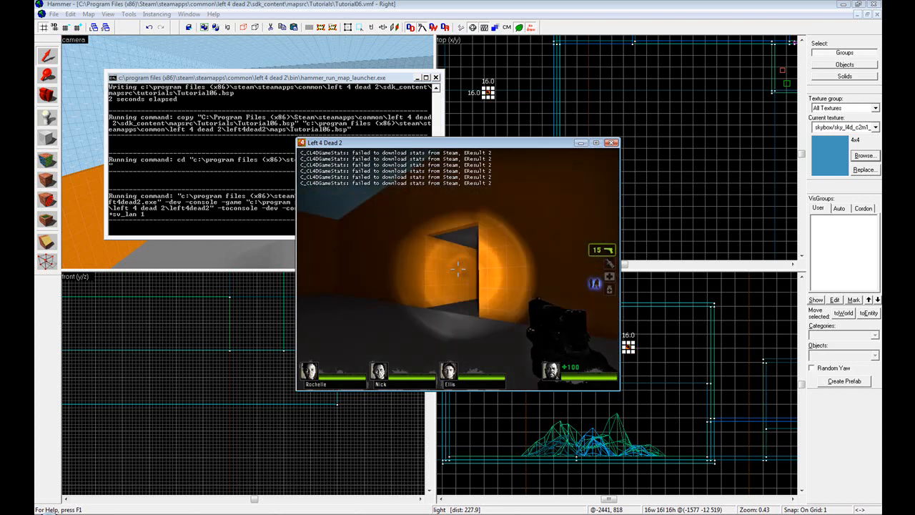
key("f")
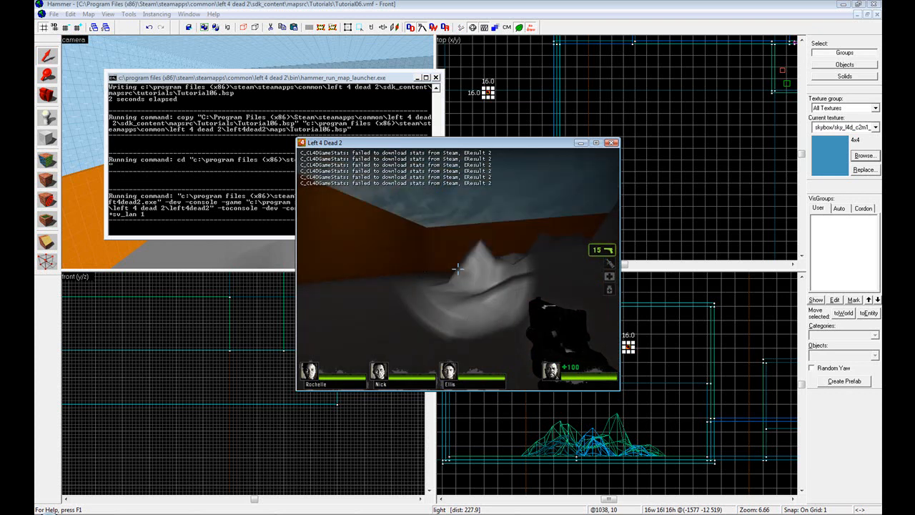